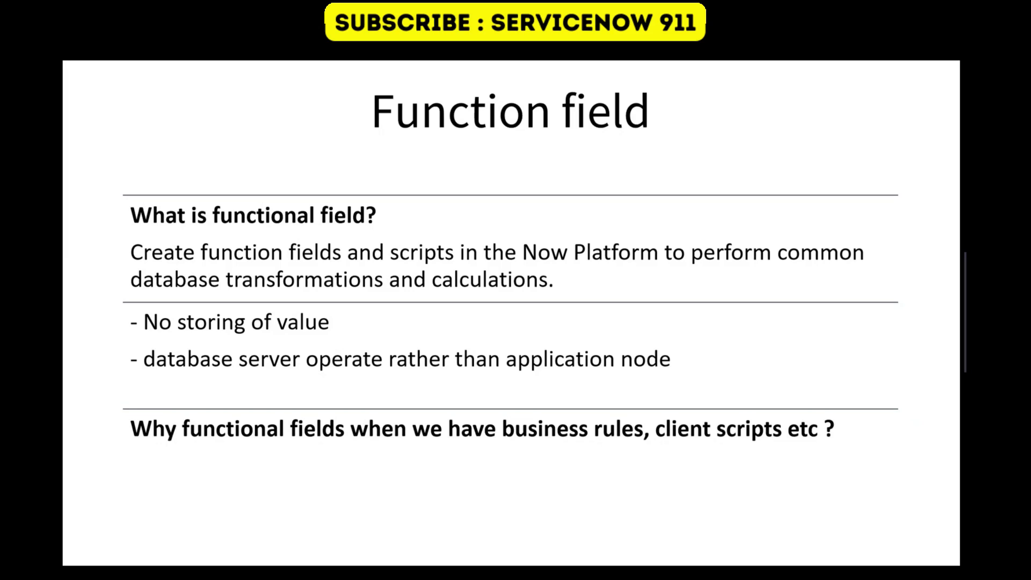
# Step: Leave the Function field slide for the ServiceNow home page with 'incident' filtered in the navigator
pyautogui.hotkey('alt', 'Tab')
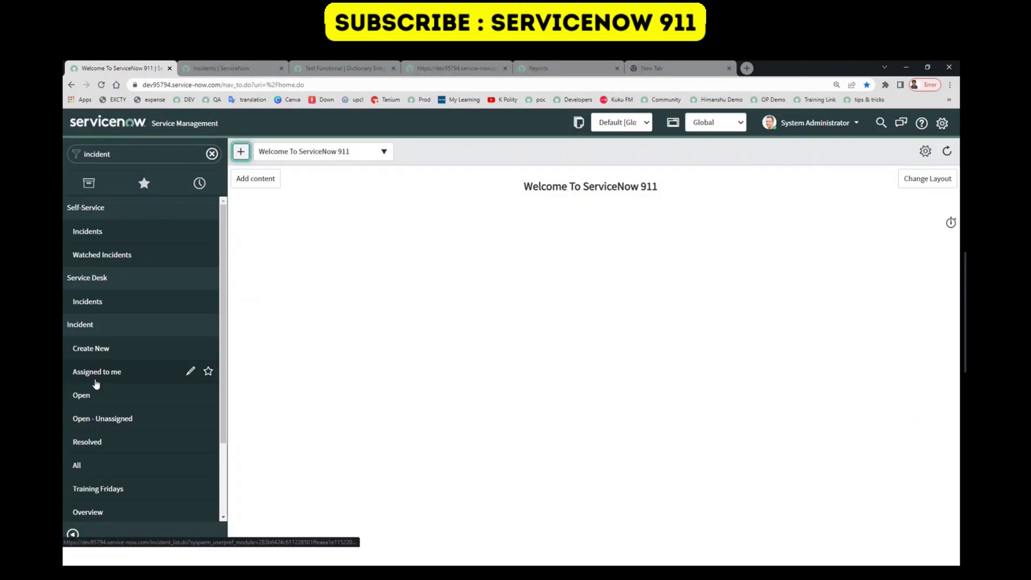
# Step: Open the Incident > Open list and point out Test Functional values such as 12, 18 and 44
pyautogui.keyDown('ctrl'); pyautogui.click(82, 396); pyautogui.keyUp('ctrl')
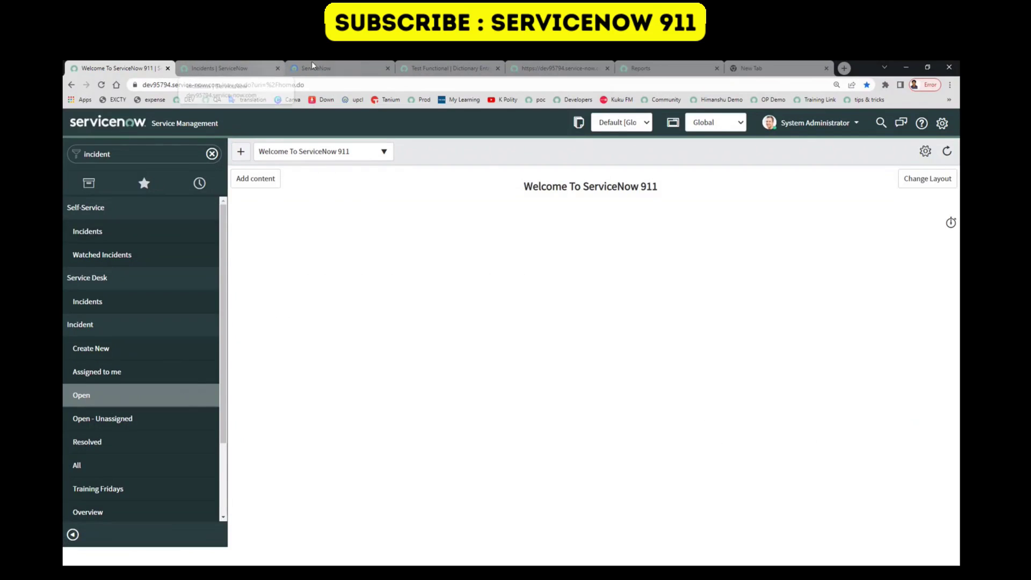
pyautogui.click(312, 68)
pyautogui.moveTo(391, 169); pyautogui.dragTo(342, 177)
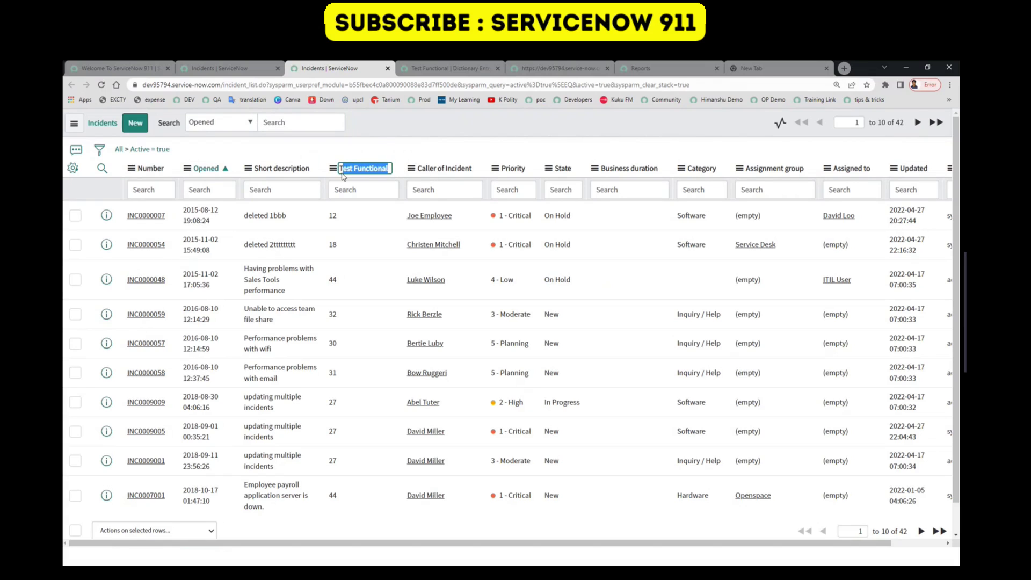
pyautogui.click(346, 218)
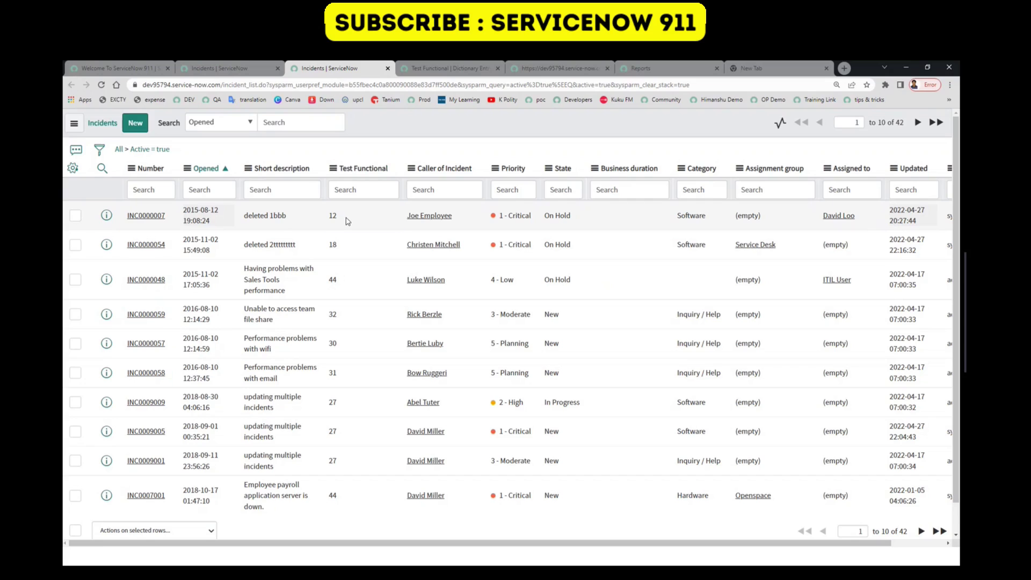
pyautogui.click(349, 258)
pyautogui.click(349, 308)
pyautogui.click(362, 219)
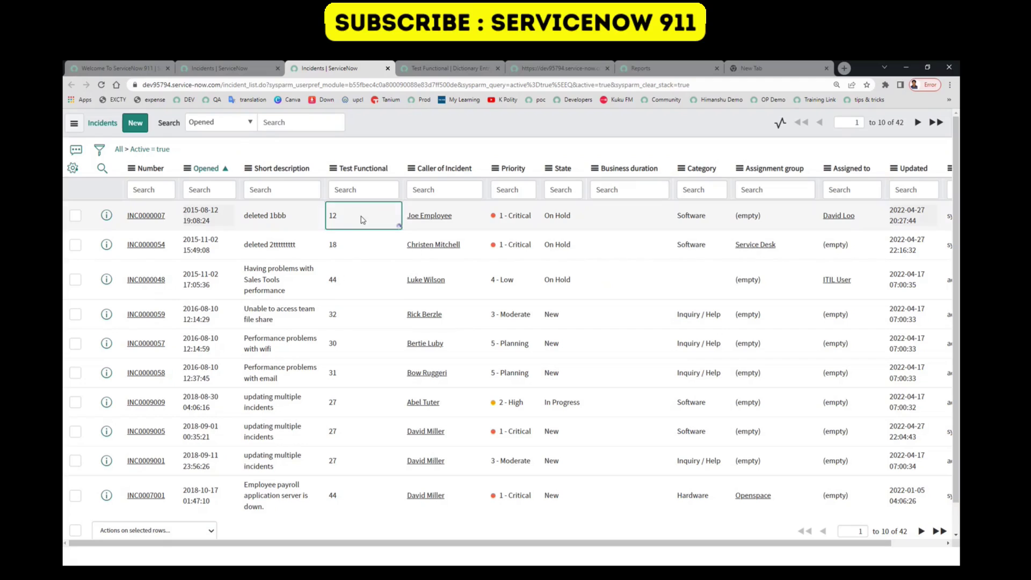
pyautogui.click(244, 70)
# Step: Via Configure > Dictionary, view the incident entries including u_test_functional and start a new entry
pyautogui.rightClick(238, 168)
pyautogui.click(388, 144)
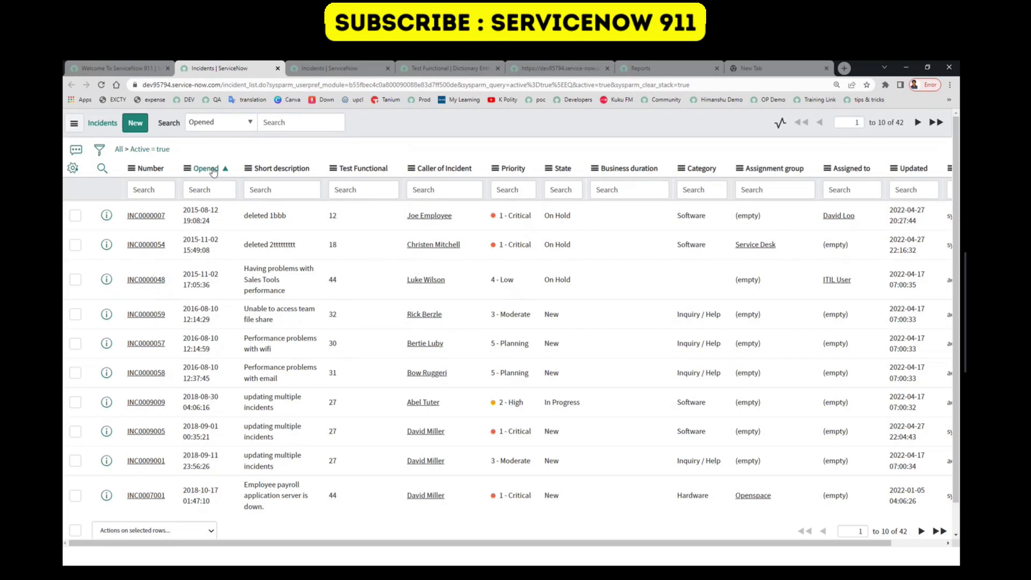
pyautogui.click(241, 167)
pyautogui.moveTo(269, 300)
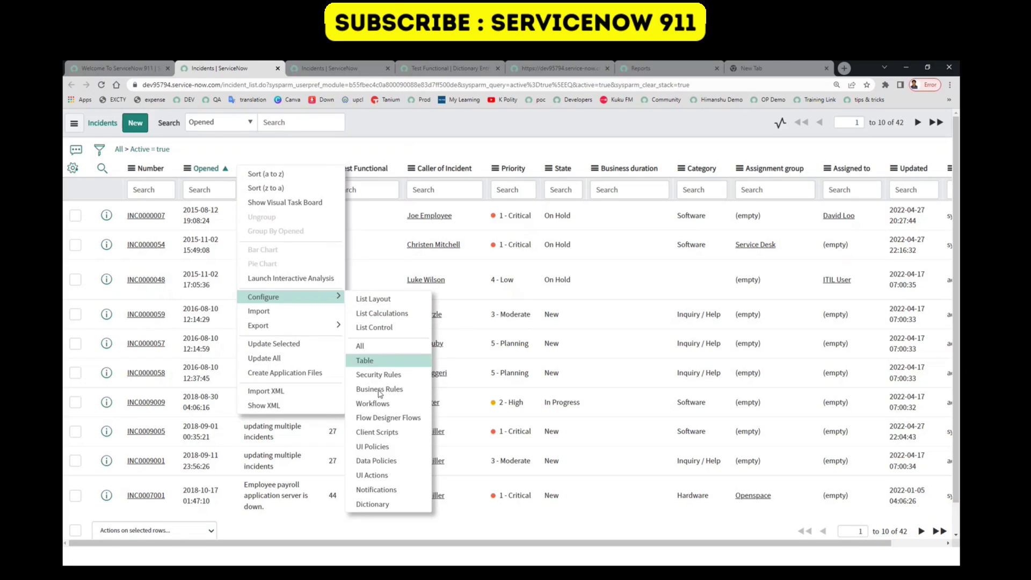
pyautogui.click(376, 504)
pyautogui.moveTo(239, 191); pyautogui.dragTo(183, 200)
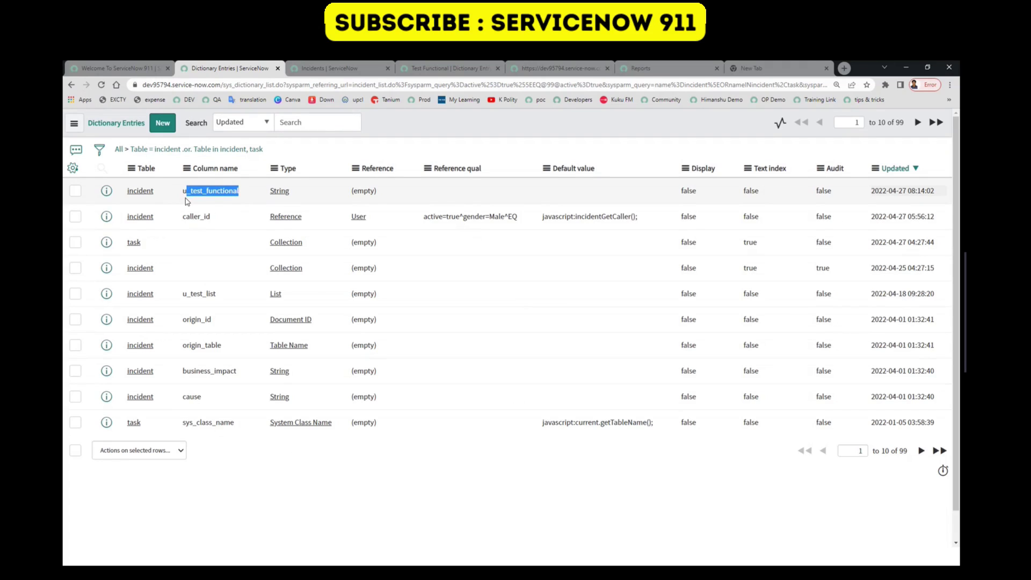
pyautogui.click(165, 127)
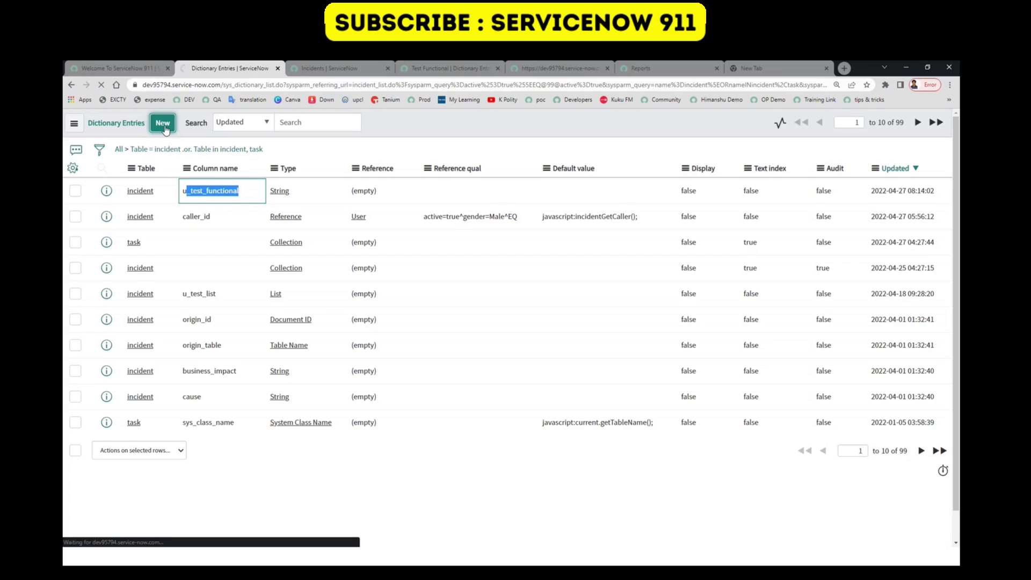
pyautogui.click(274, 237)
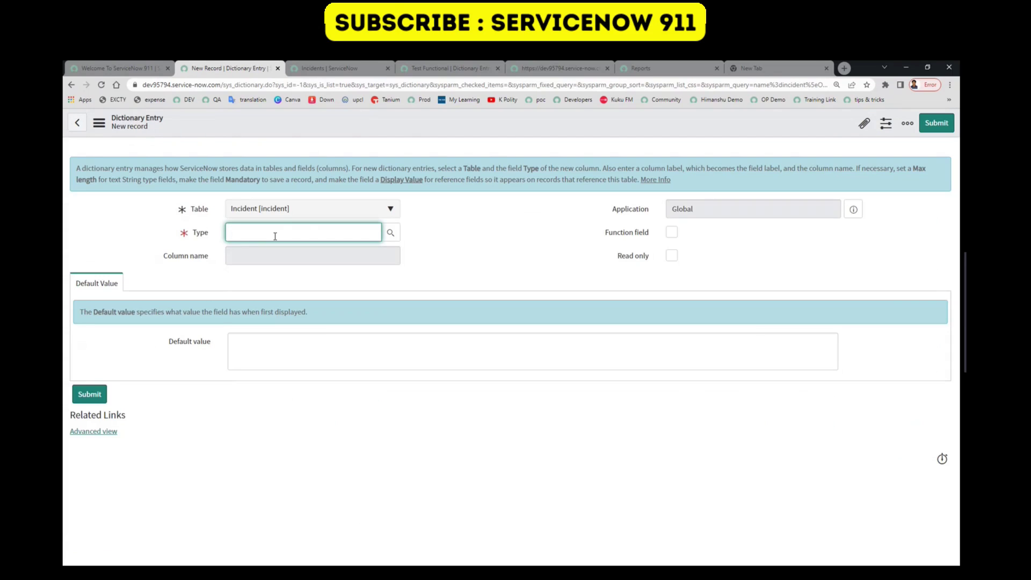
# Step: Make the entry a String function field, Test Functional 2 (u_test_functional_2), max length 100
pyautogui.write('str')
pyautogui.press('Tab')
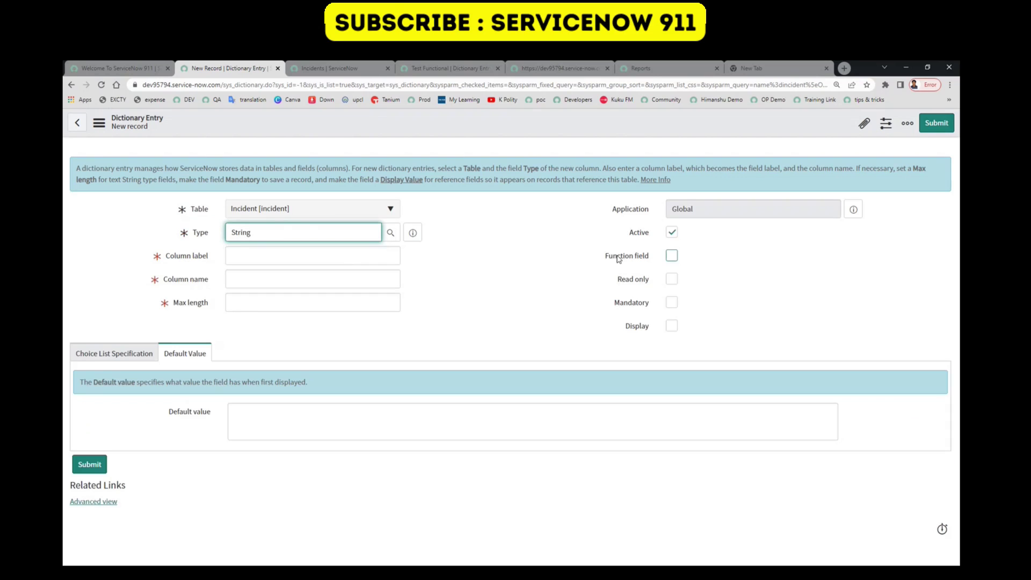
pyautogui.click(672, 257)
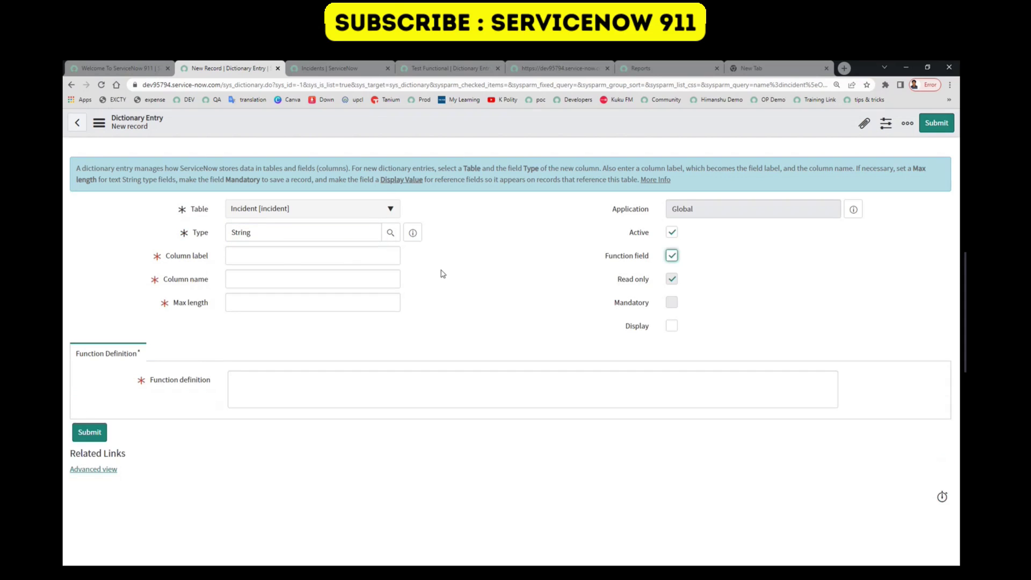
pyautogui.click(330, 303)
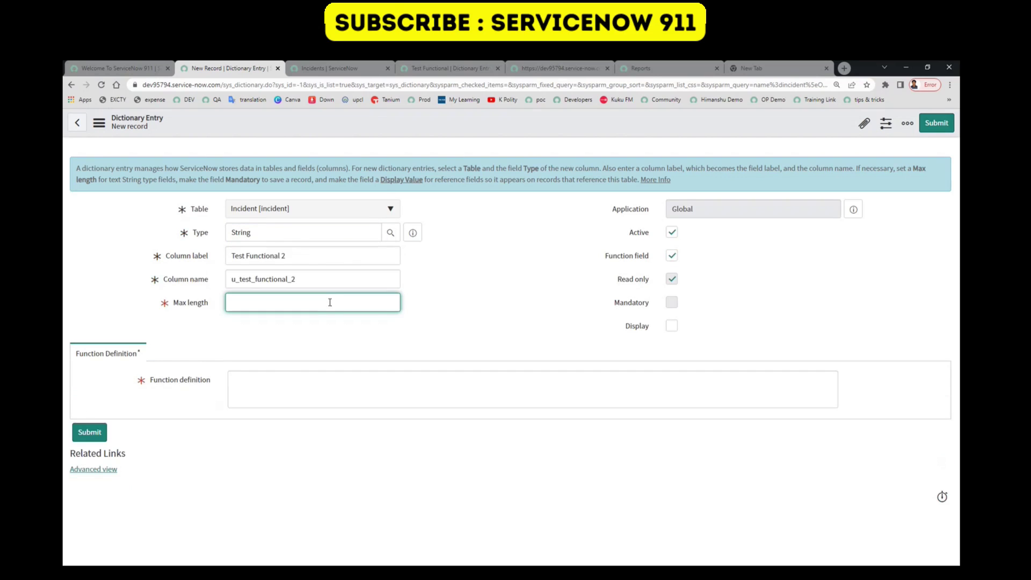
pyautogui.write('100')
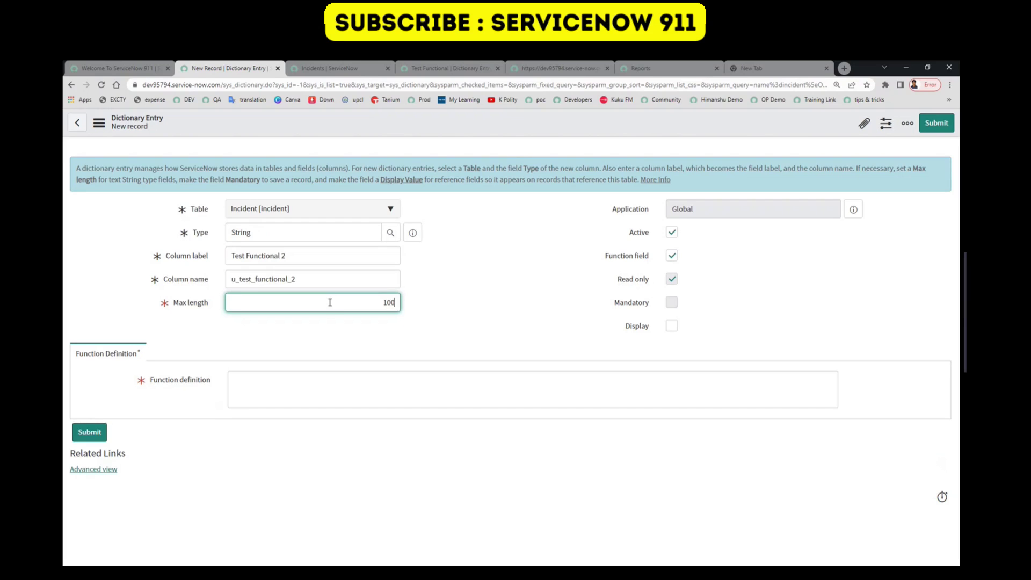
pyautogui.click(328, 382)
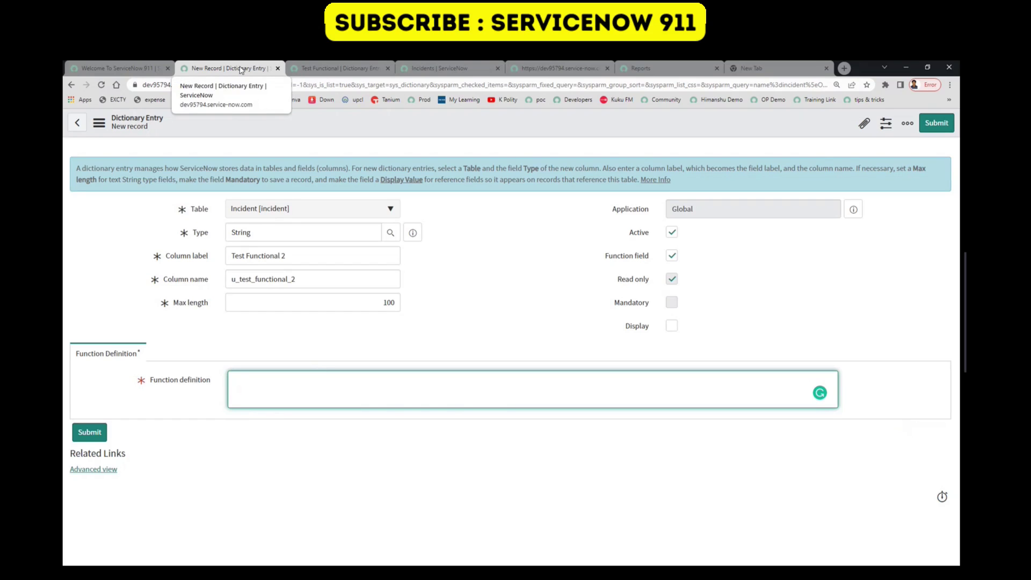
pyautogui.click(241, 70)
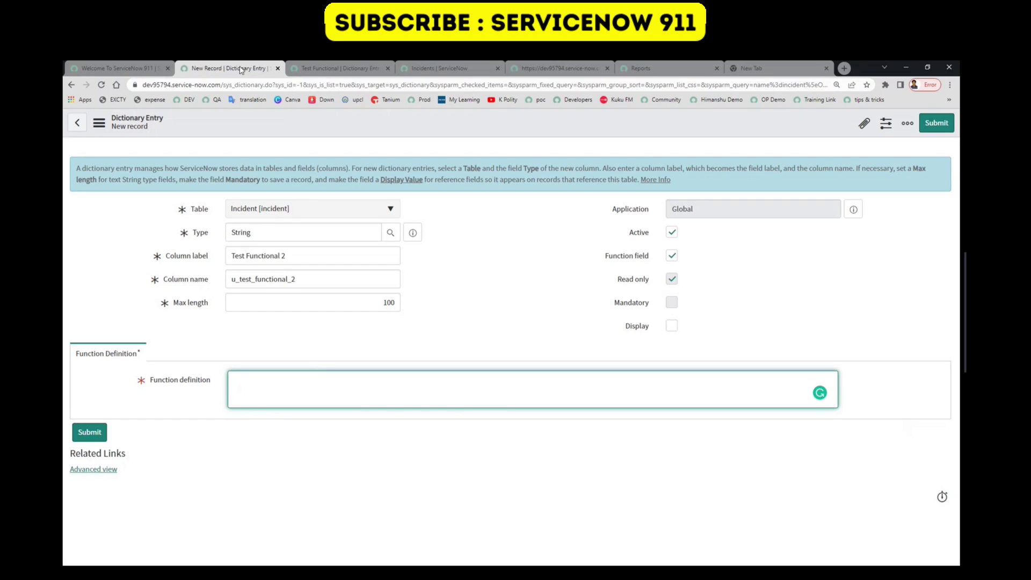
# Step: Examine the Test Functional definition glidefunction:length(short_description), selecting its glidefunction prefix
pyautogui.click(320, 70)
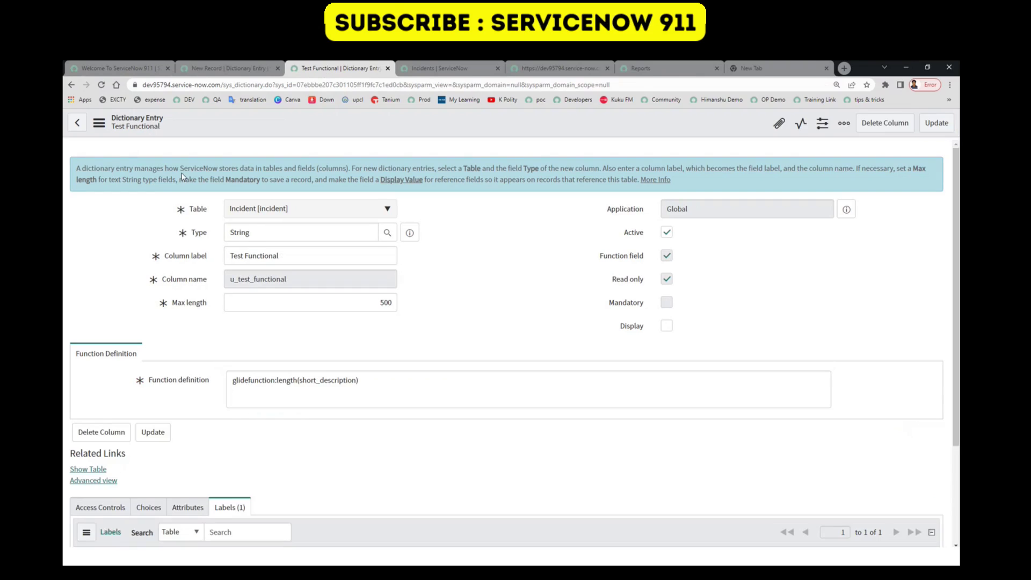
pyautogui.tripleClick(405, 384)
pyautogui.click(405, 385)
pyautogui.tripleClick(405, 385)
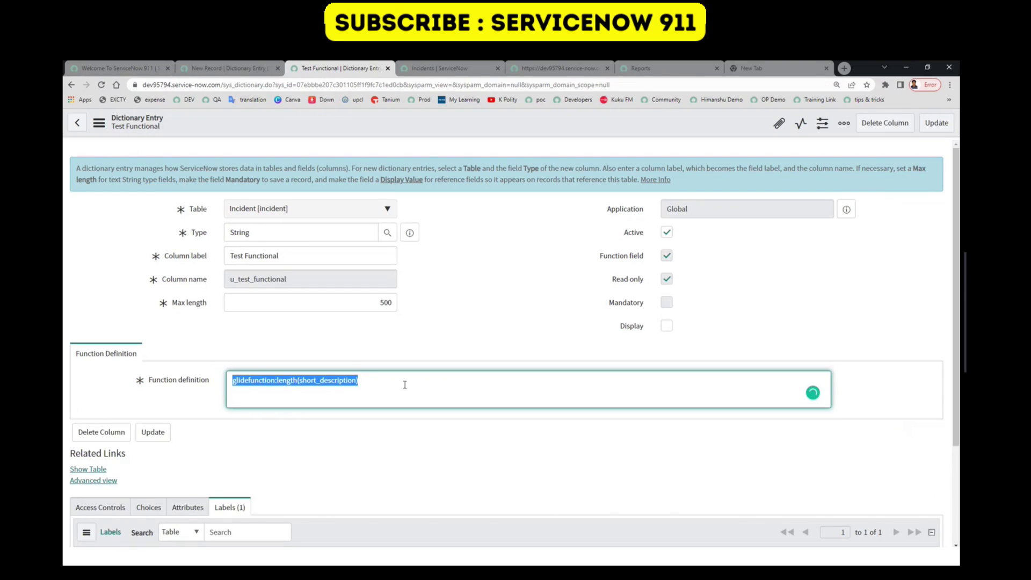
pyautogui.click(234, 381)
pyautogui.moveTo(234, 382); pyautogui.dragTo(274, 383)
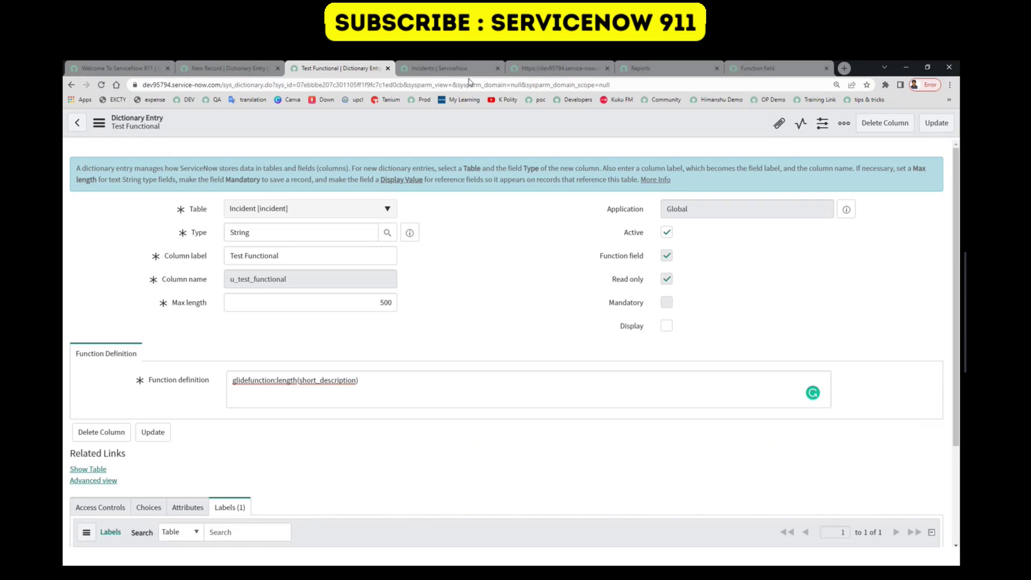
pyautogui.hotkey('alt', 'Tab')
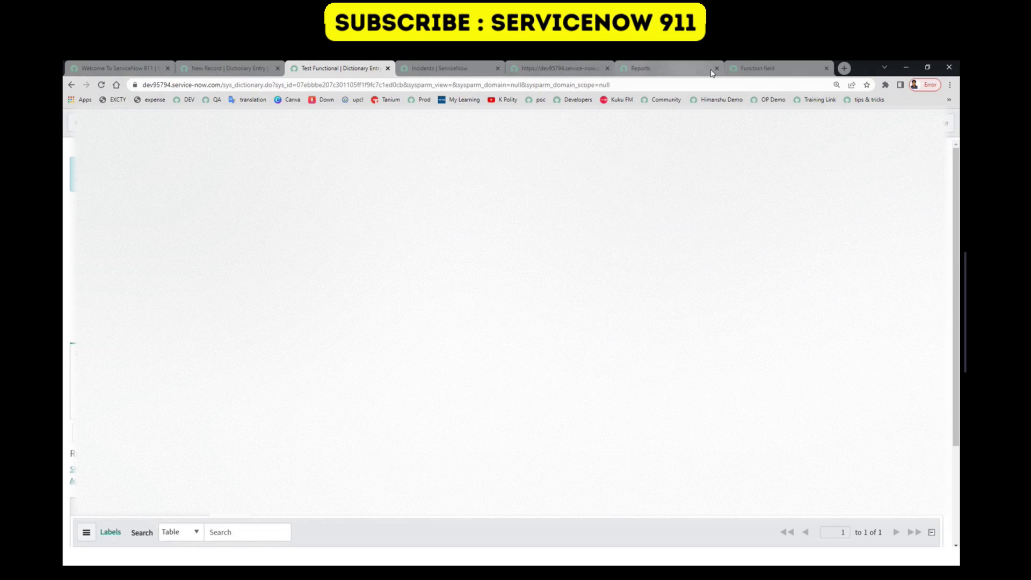
# Step: Scroll through the docs.servicenow.com Function field page listing the supported platform functions
pyautogui.click(744, 72)
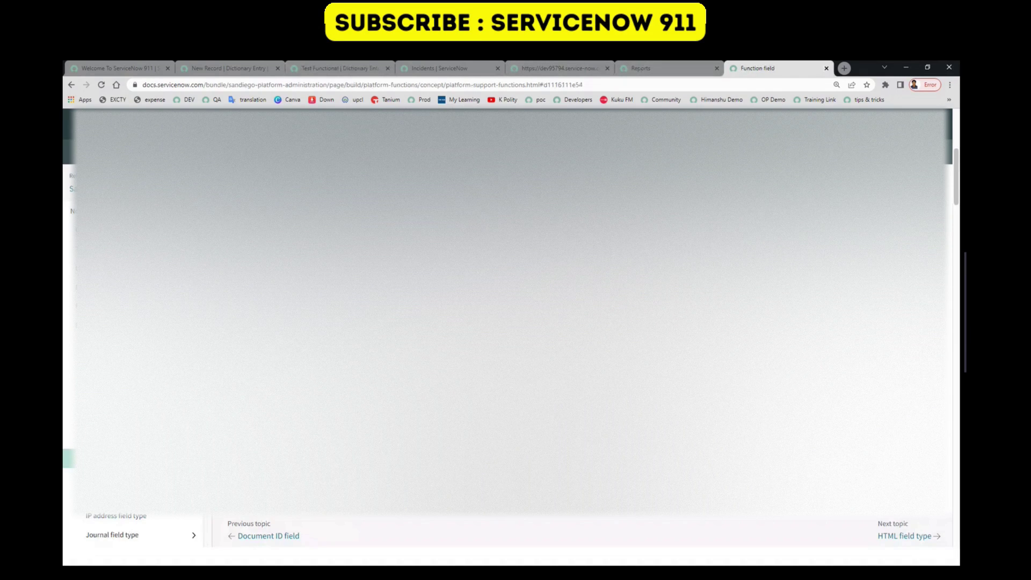
pyautogui.scroll(-3, 537, 333)
pyautogui.scroll(-13, 537, 333)
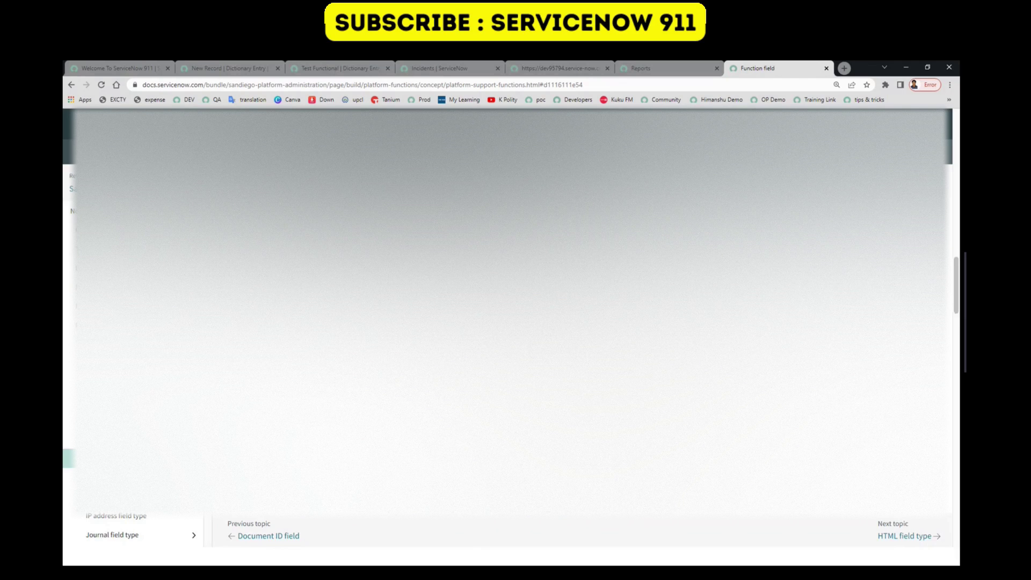
pyautogui.scroll(-3, 537, 333)
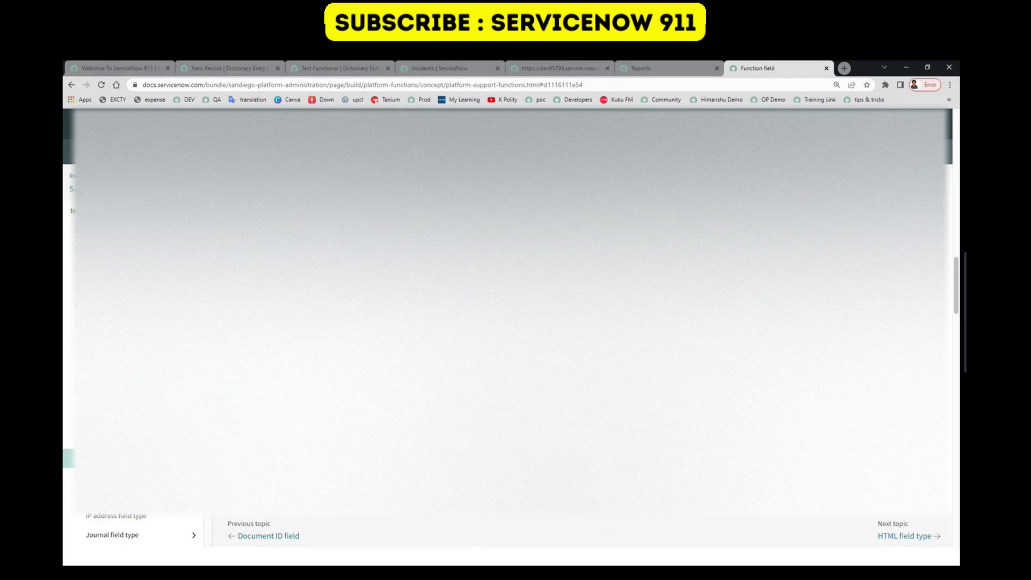
pyautogui.scroll(3, 537, 333)
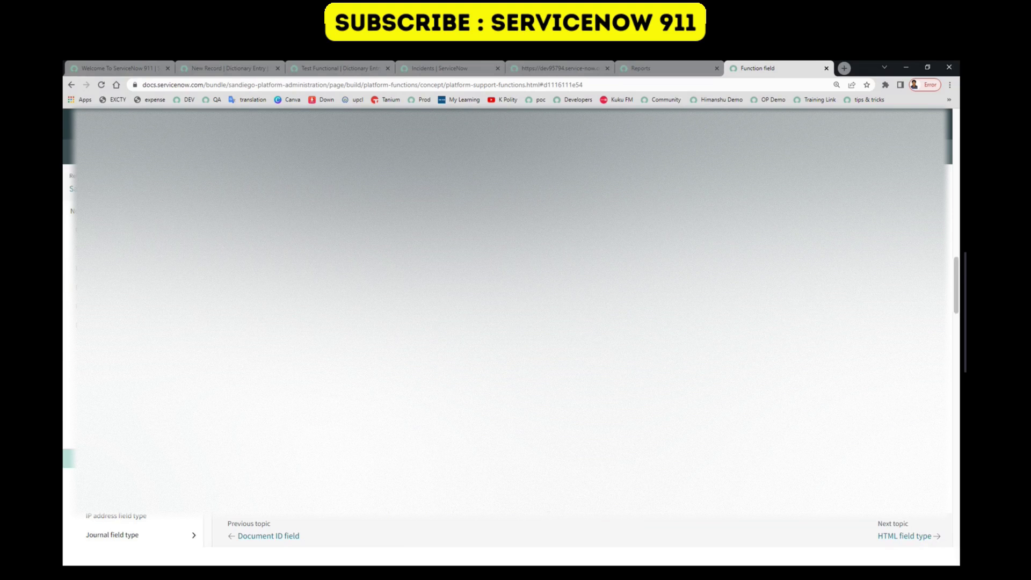
pyautogui.scroll(-3, 508, 312)
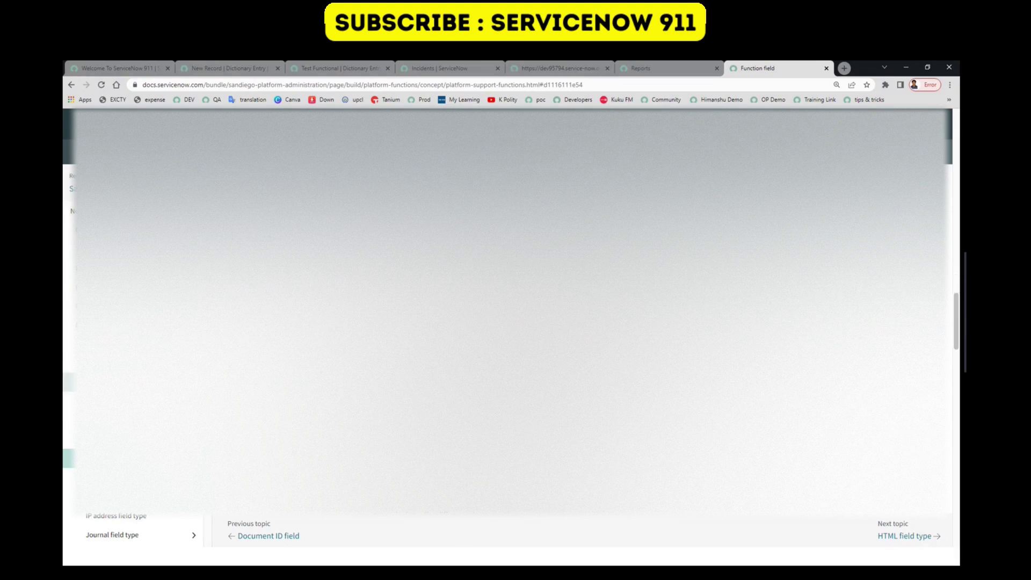
pyautogui.scroll(-1, 507, 311)
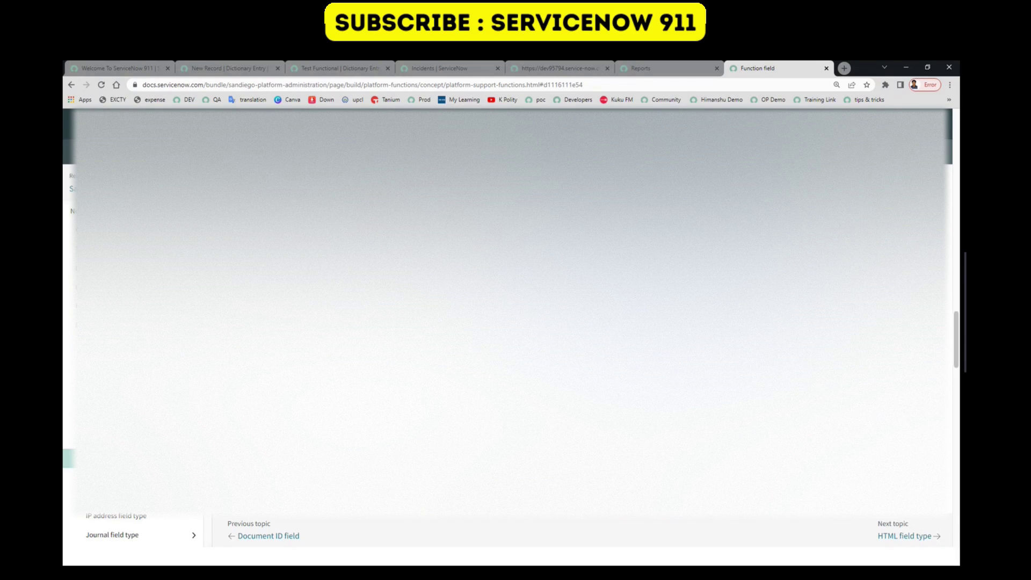
pyautogui.scroll(-1, 508, 312)
pyautogui.scroll(-3, 507, 311)
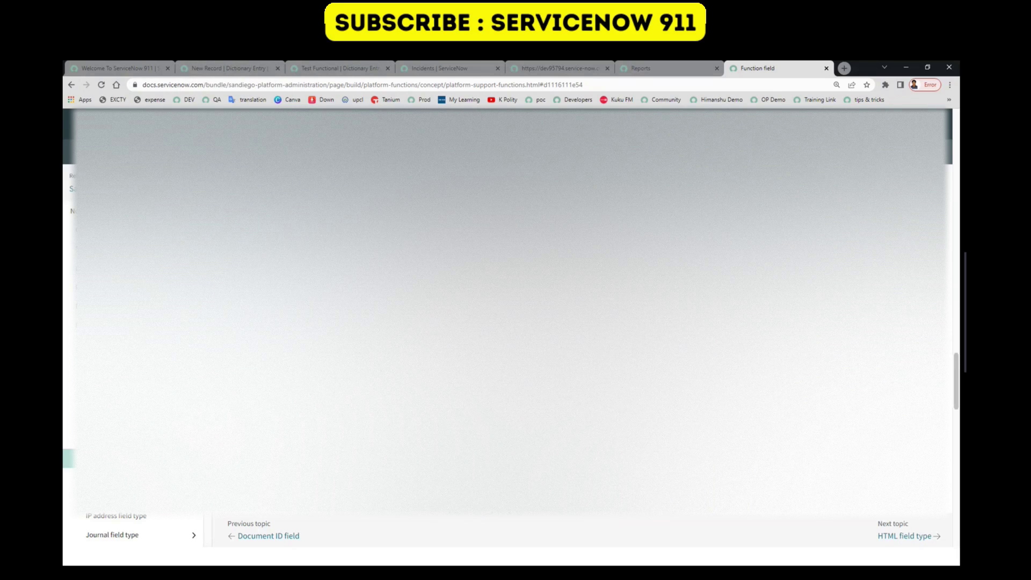
pyautogui.scroll(3, 507, 312)
pyautogui.scroll(2, 507, 312)
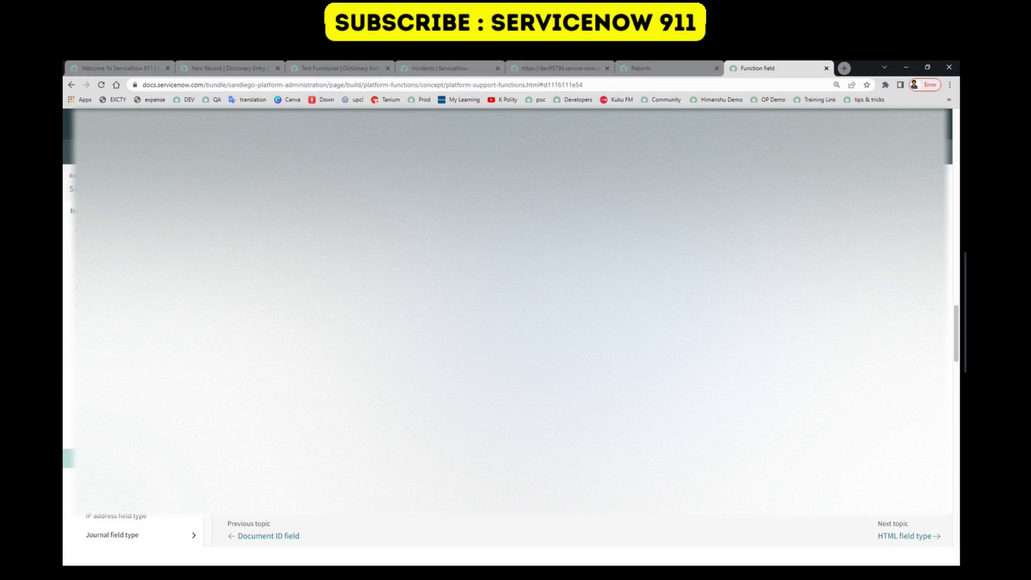
# Step: Save Test Functional 2 with definition glidefunction:concat(incident_number, '/', short_description), then return to the list
pyautogui.click(232, 68)
pyautogui.write("glidefunction:concat(incident_number, '/', short_description)")
pyautogui.click(486, 333)
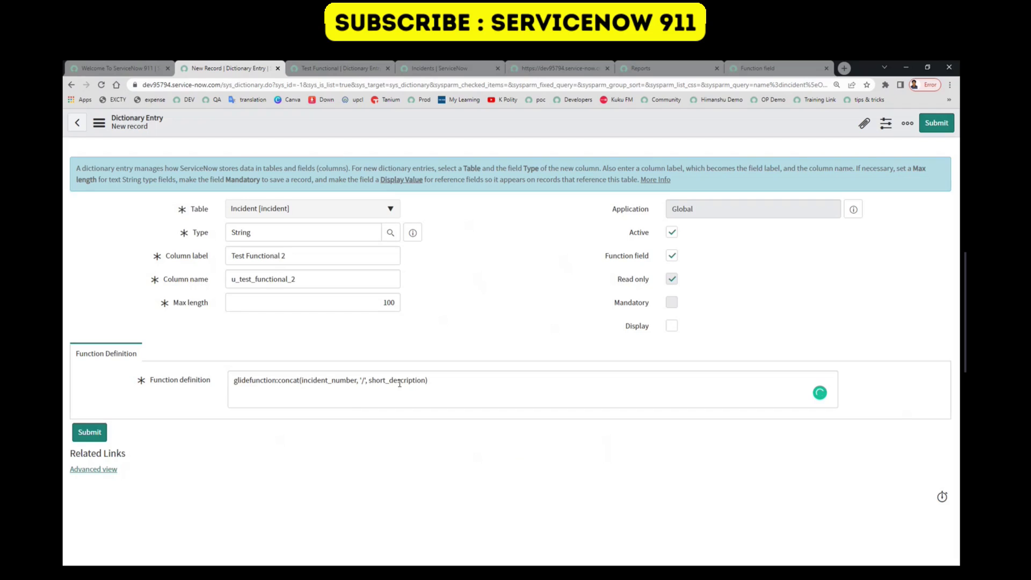
pyautogui.click(921, 124)
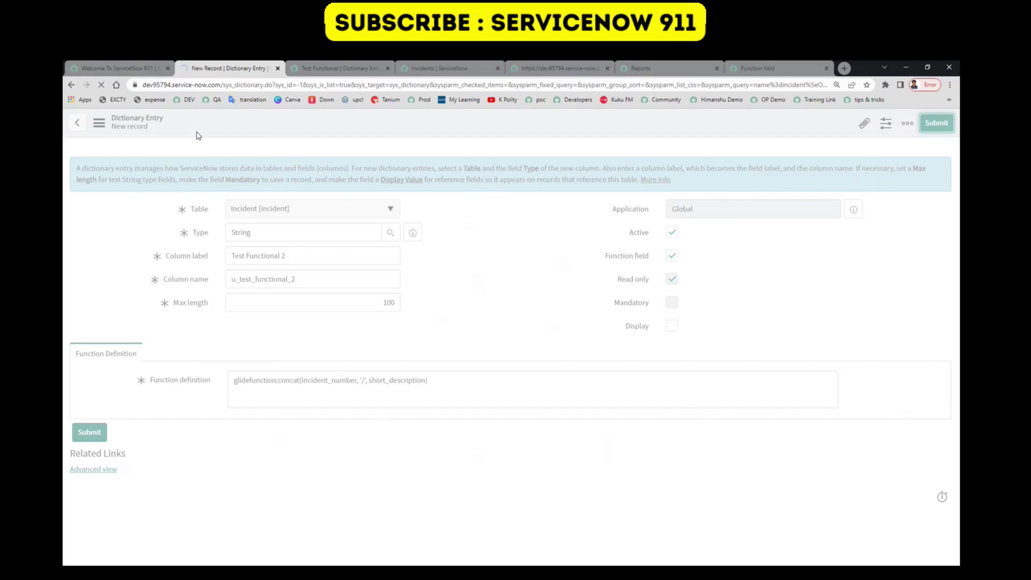
pyautogui.click(71, 85)
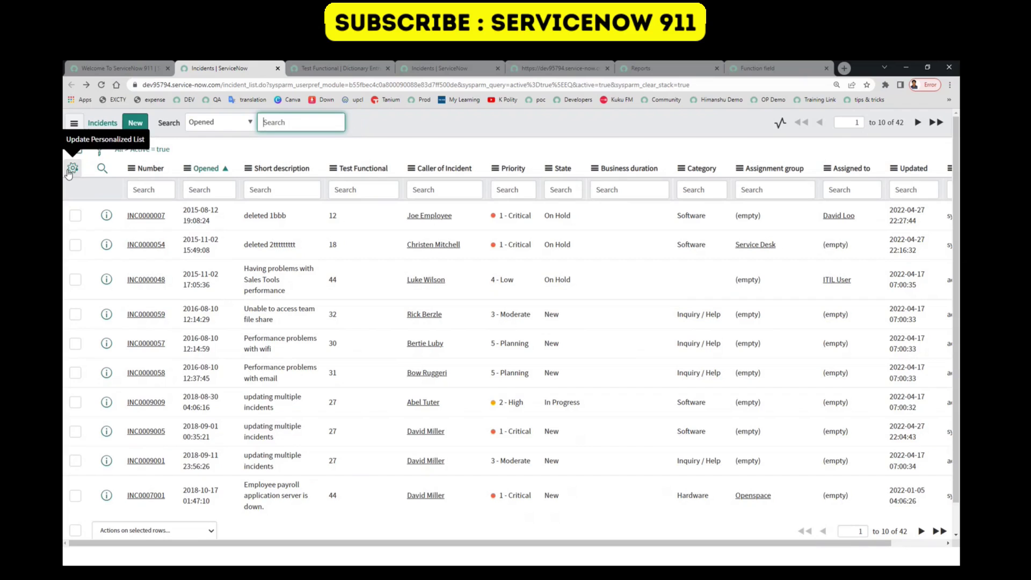
# Step: Add Test Functional 2 to the incident list columns, placed directly after Test Functional
pyautogui.click(70, 170)
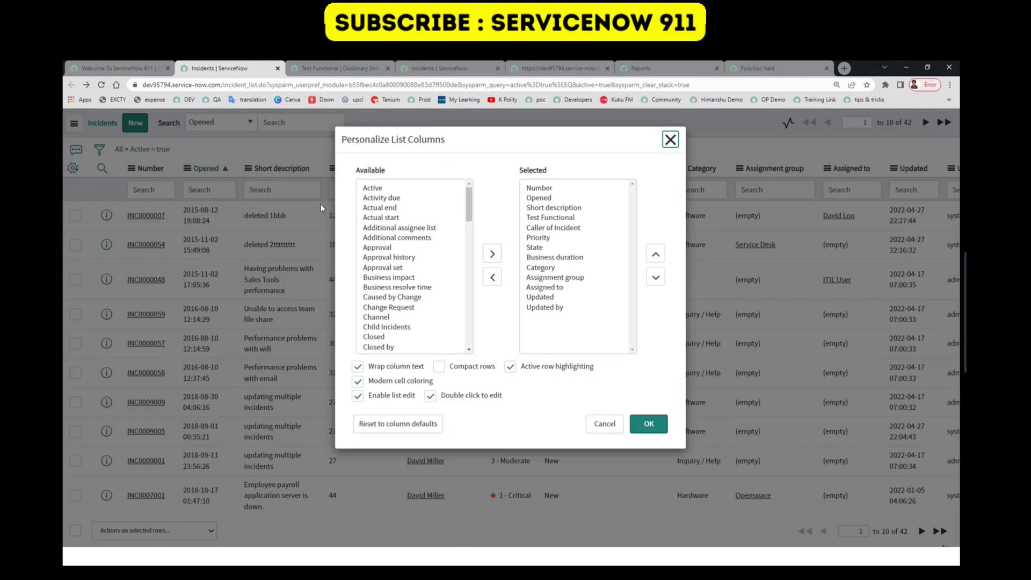
pyautogui.scroll(-12, 395, 259)
pyautogui.click(396, 256)
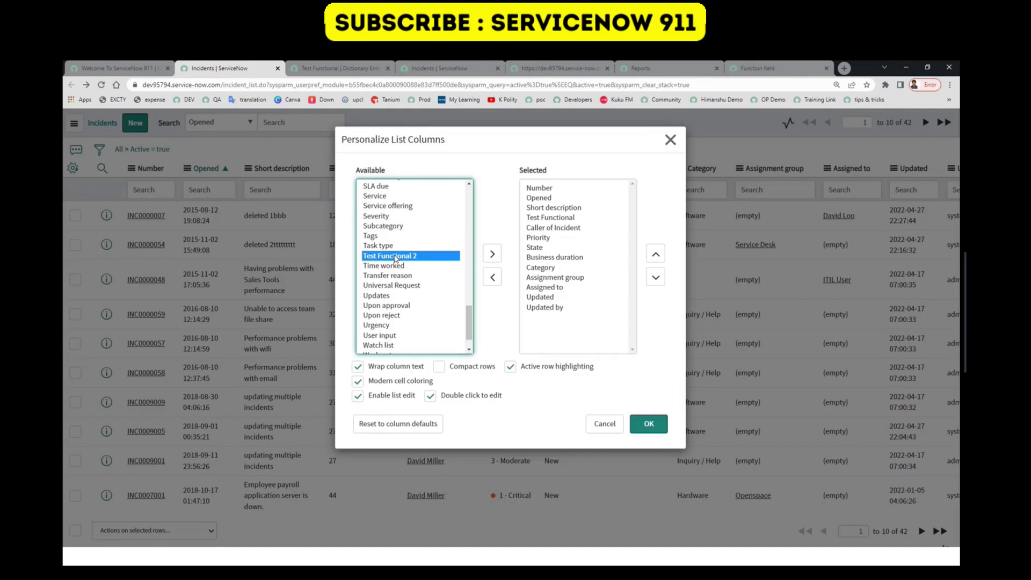
pyautogui.click(489, 261)
pyautogui.click(655, 254)
pyautogui.click(655, 254)
pyautogui.click(656, 254)
pyautogui.click(655, 254)
pyautogui.click(655, 254)
pyautogui.click(656, 254)
pyautogui.click(655, 254)
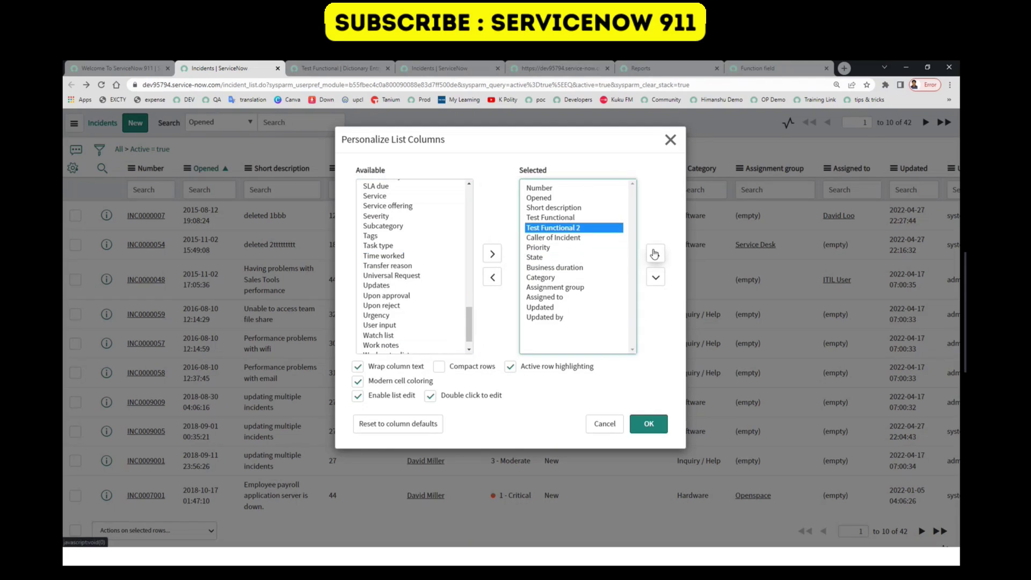
pyautogui.click(648, 423)
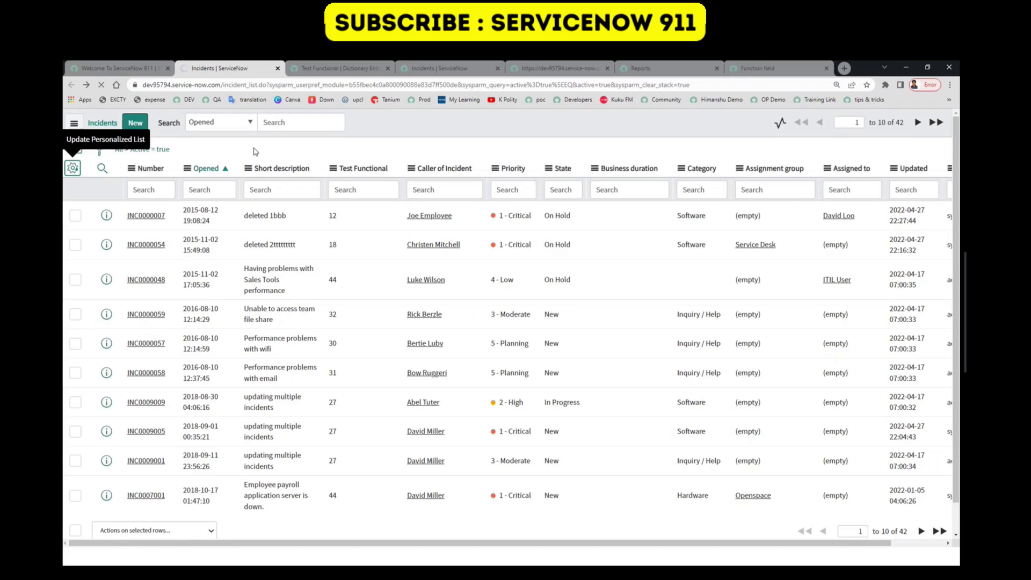
# Step: Try editing the 'invalid function' Test Functional 2 cell, then open its dictionary entry
pyautogui.moveTo(457, 216); pyautogui.dragTo(407, 226)
pyautogui.doubleClick(407, 226)
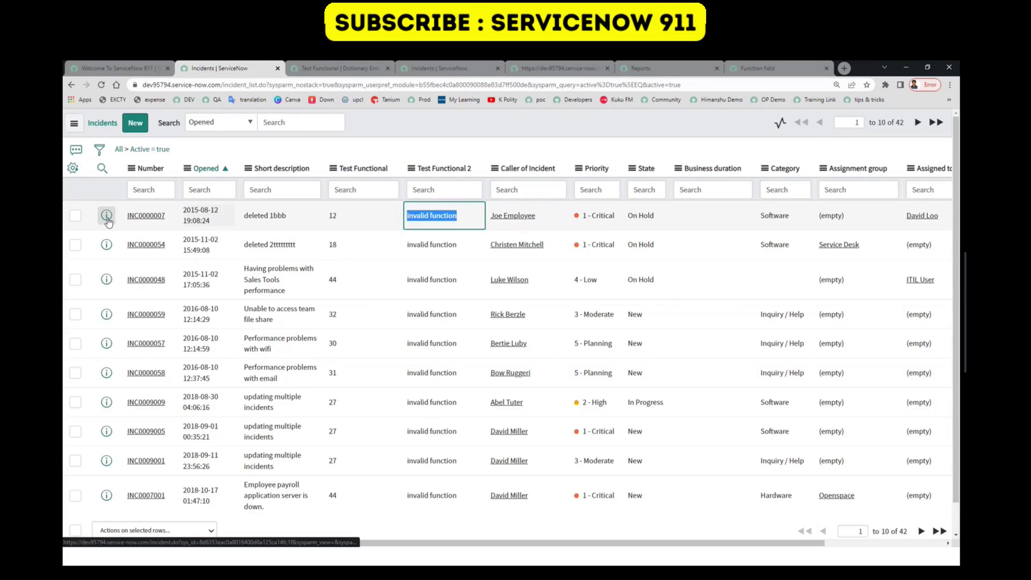
pyautogui.middleClick(107, 219)
pyautogui.click(299, 71)
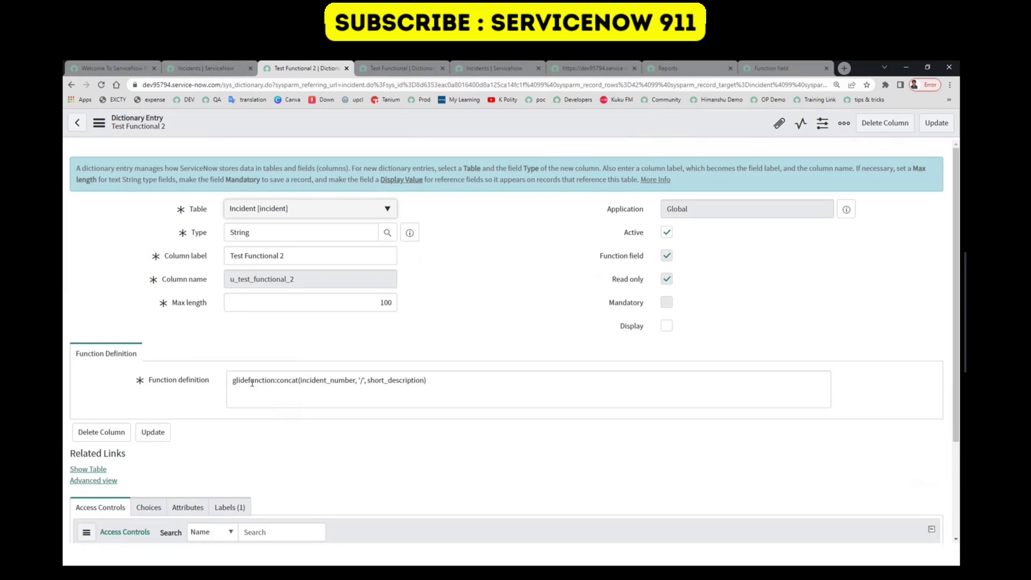
# Step: Change the definition to glidefunction:concat(number, '/', short_description), replacing incident_number
pyautogui.click(214, 65)
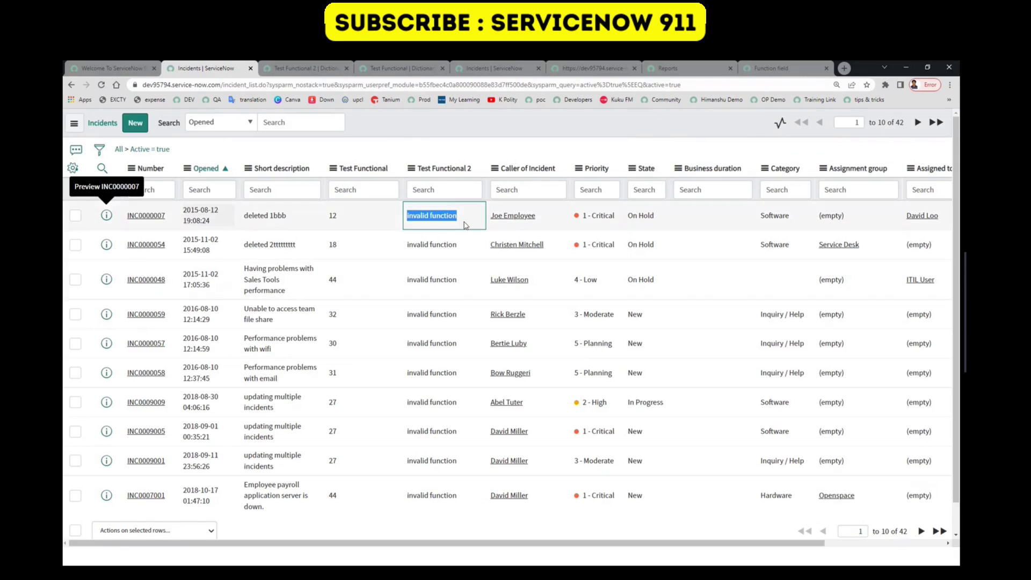
pyautogui.click(298, 66)
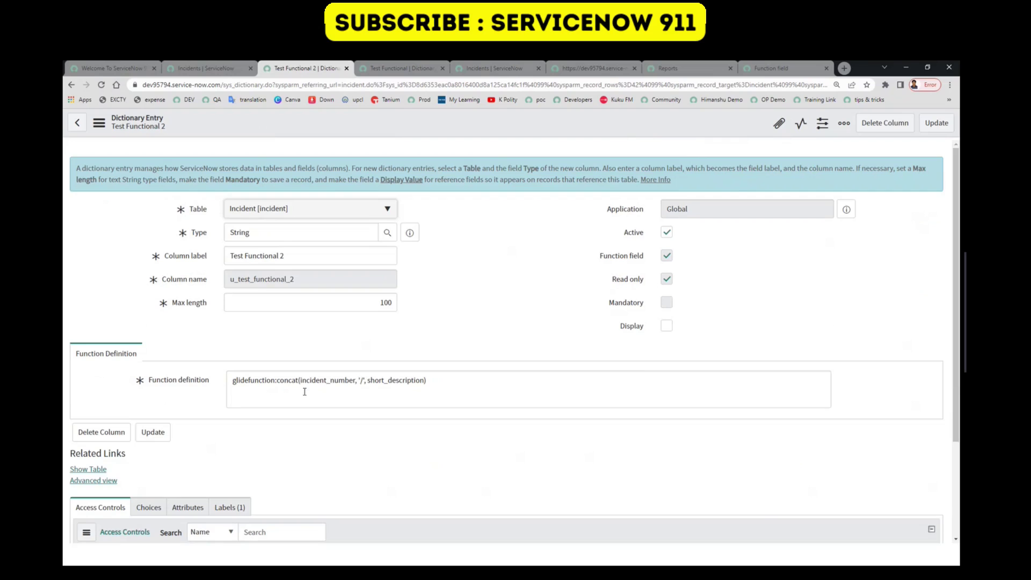
pyautogui.doubleClick(321, 380)
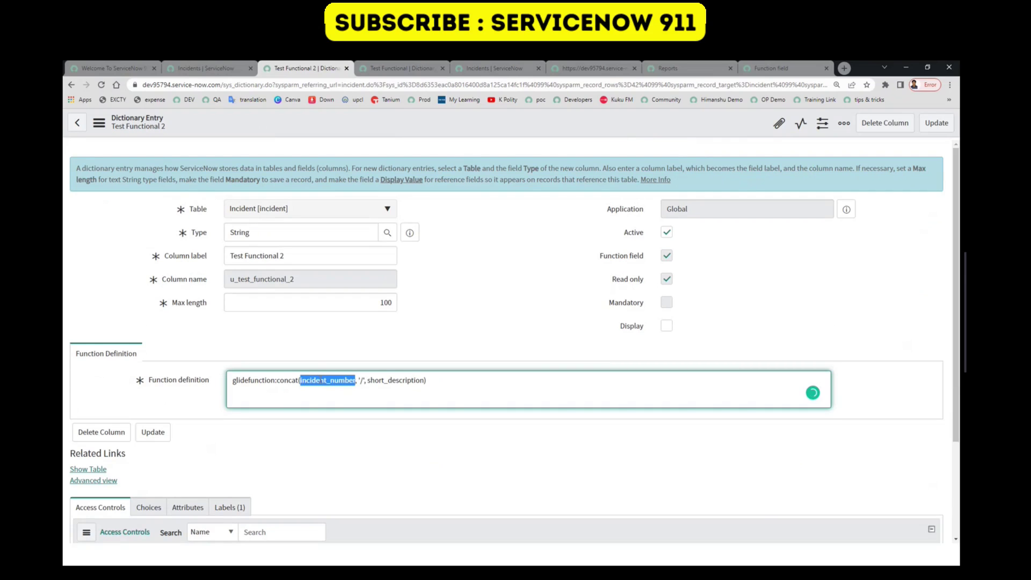
pyautogui.press('BackSpace')
pyautogui.write('number')
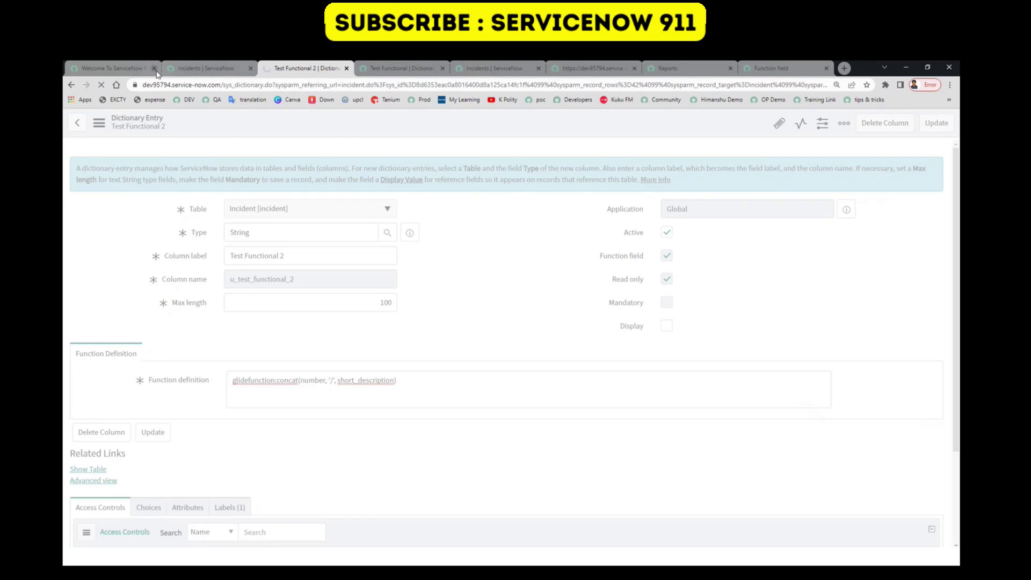
pyautogui.click(189, 65)
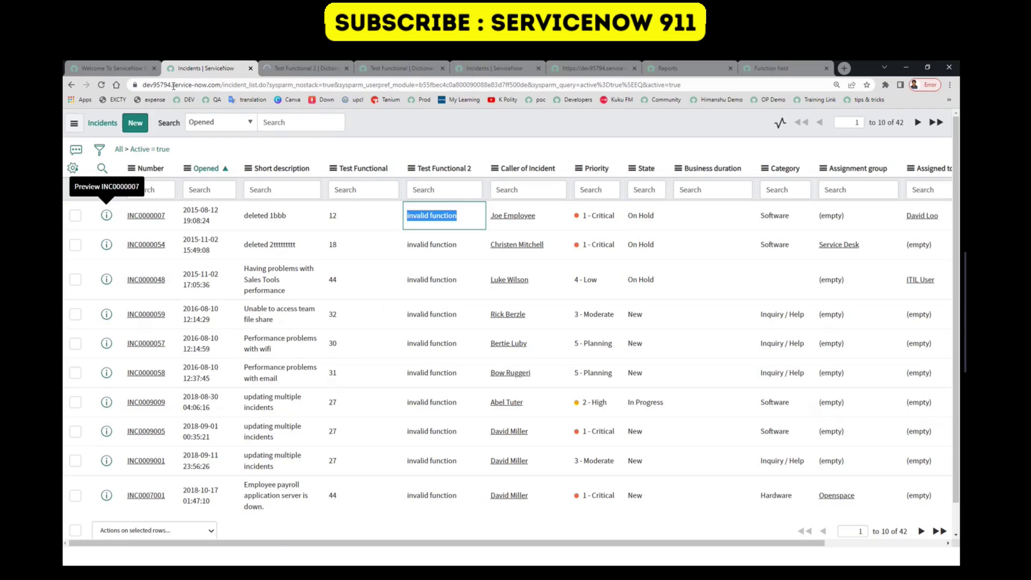
# Step: Reload the Active = true incident list and check each row's Test Functional 2 shows number/short description
pyautogui.click(161, 152)
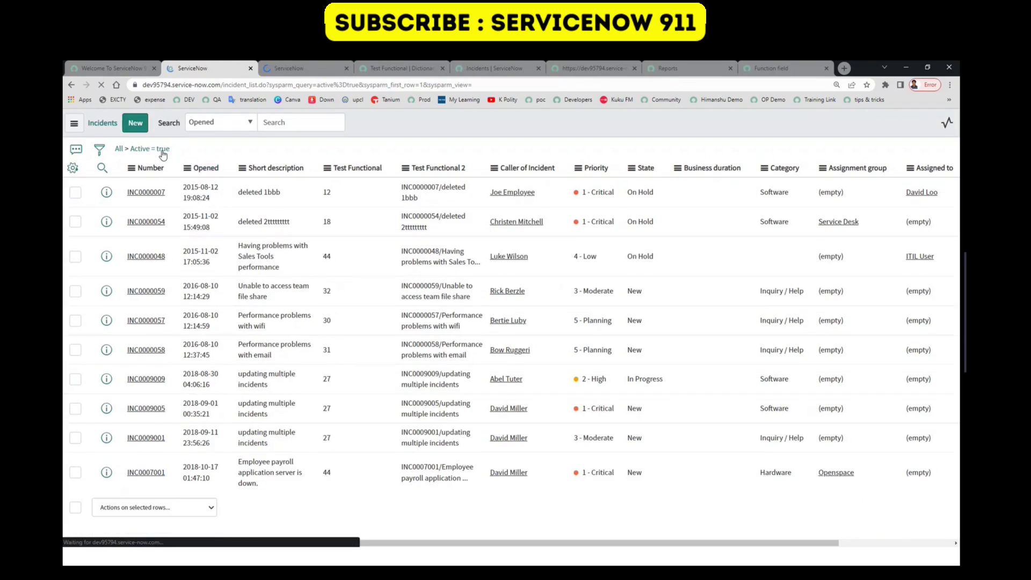
pyautogui.moveTo(406, 211); pyautogui.dragTo(428, 250)
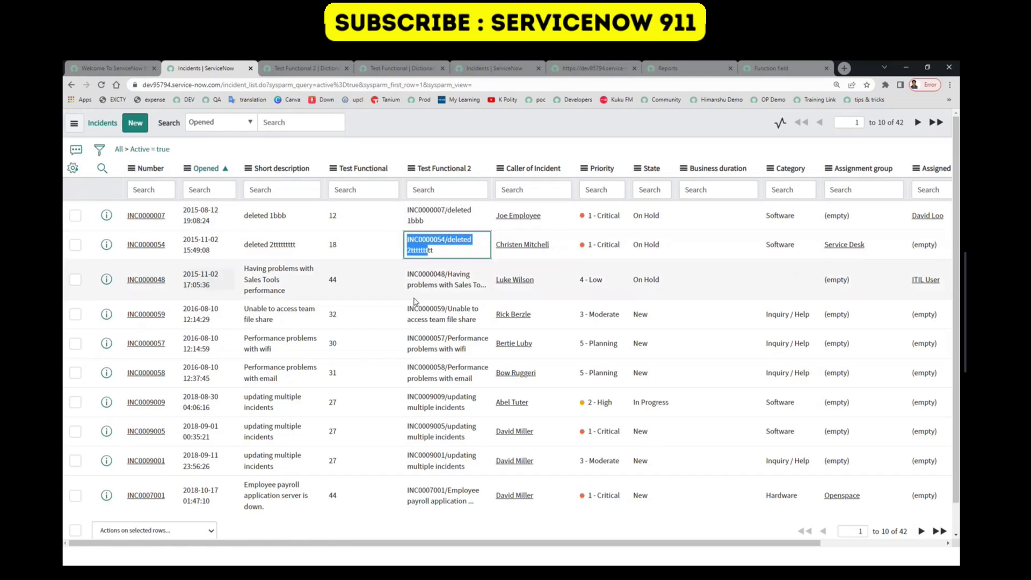
pyautogui.click(411, 221)
pyautogui.click(399, 271)
pyautogui.click(427, 342)
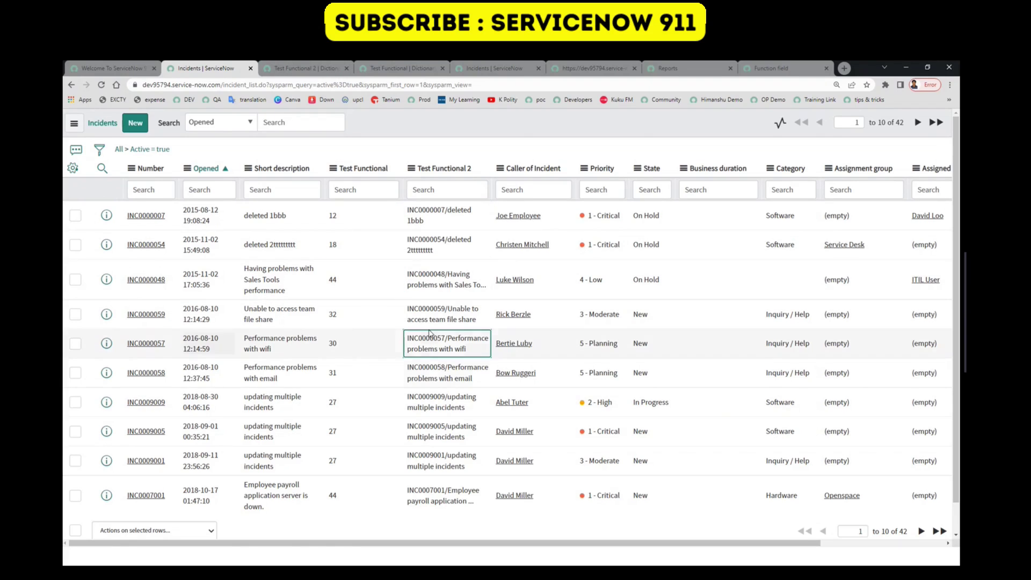
pyautogui.click(432, 370)
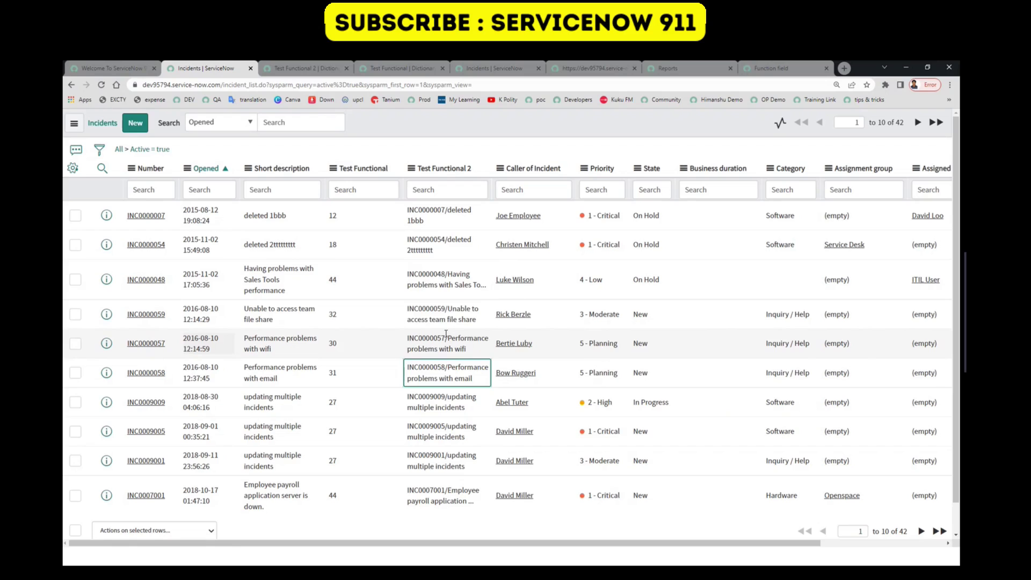
pyautogui.click(428, 279)
pyautogui.click(428, 316)
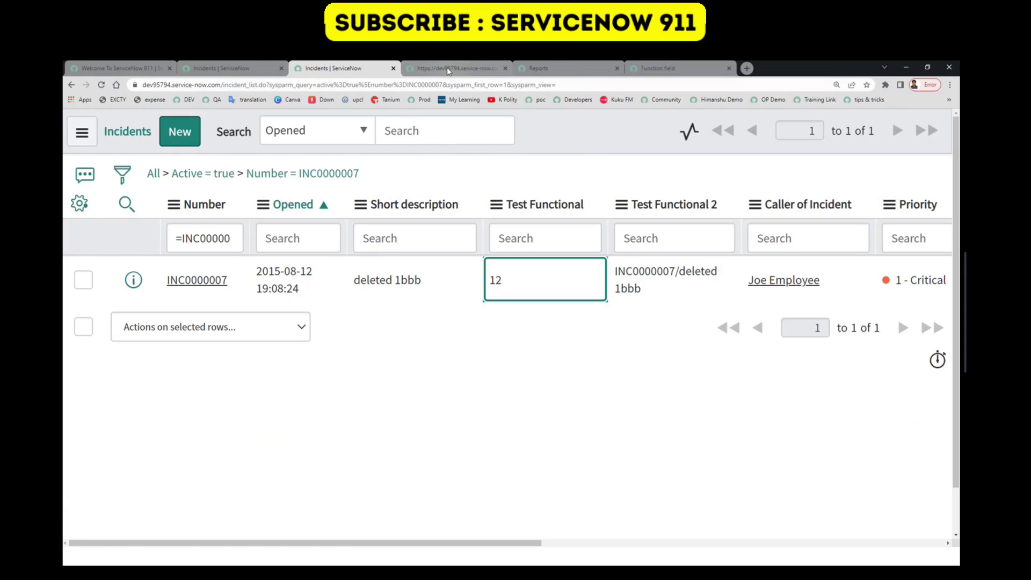
pyautogui.click(448, 68)
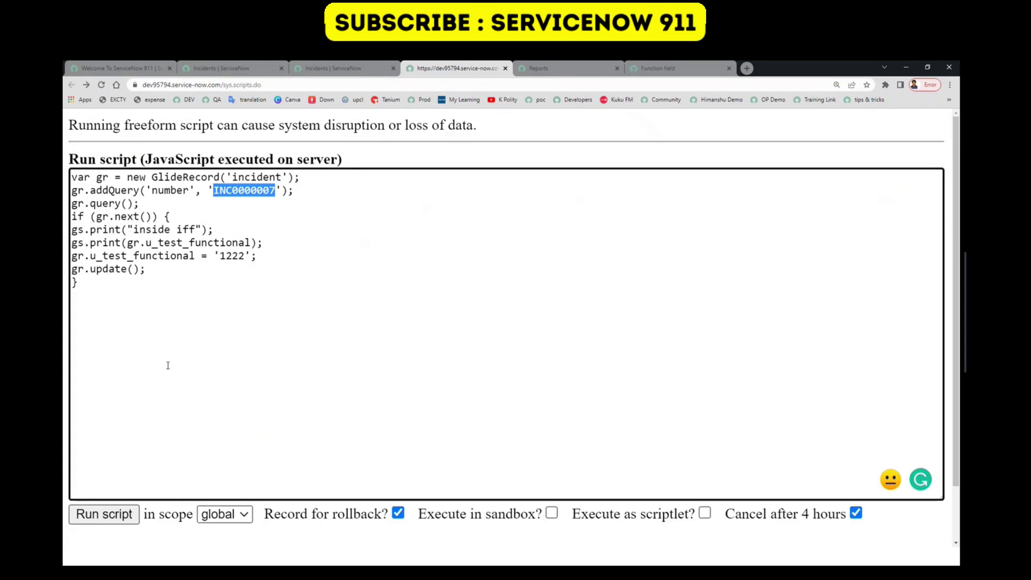
# Step: Review the script's print statements and the line assigning u_test_functional the value 1222
pyautogui.doubleClick(106, 229)
pyautogui.doubleClick(102, 243)
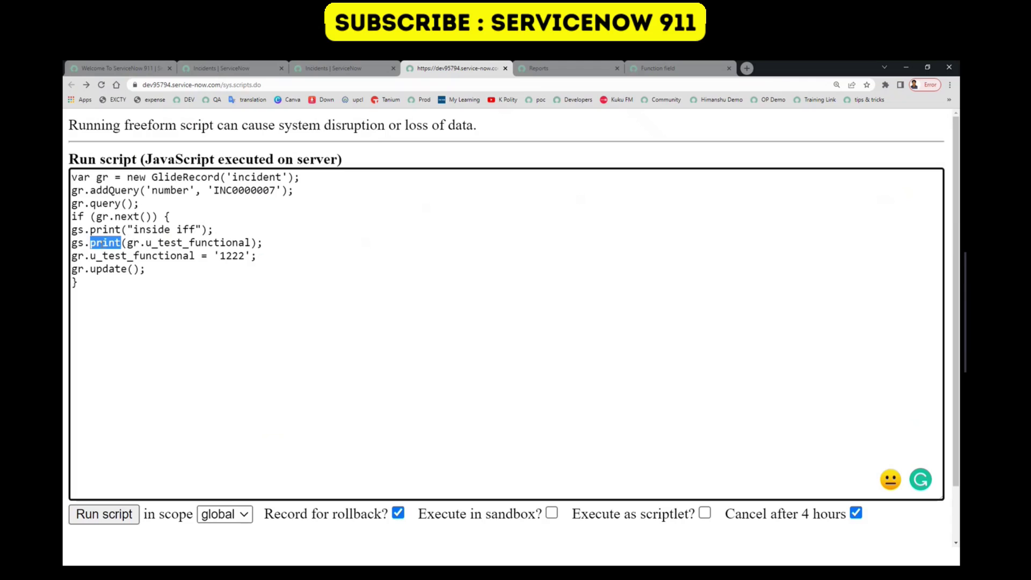
pyautogui.doubleClick(107, 256)
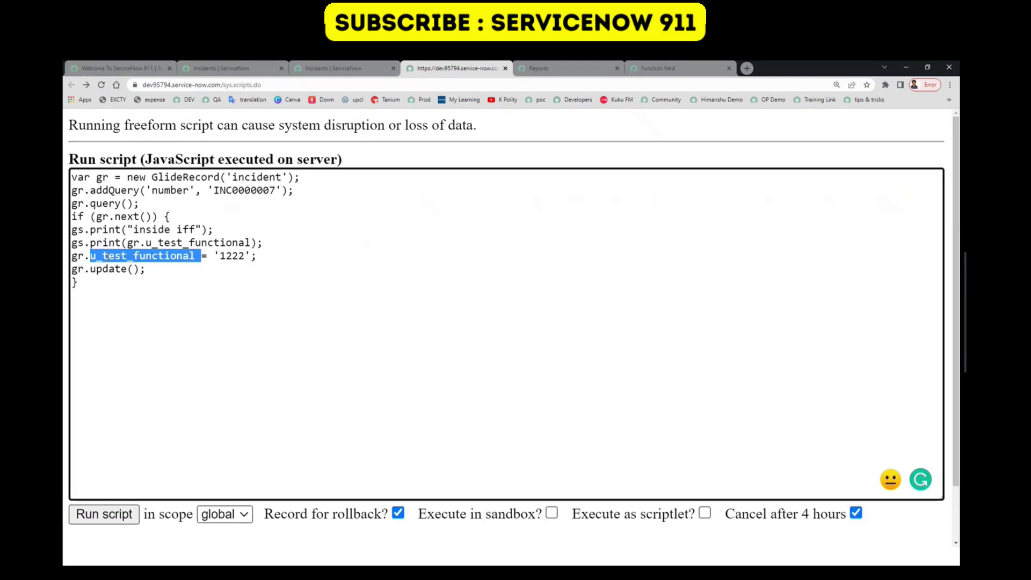
pyautogui.click(171, 301)
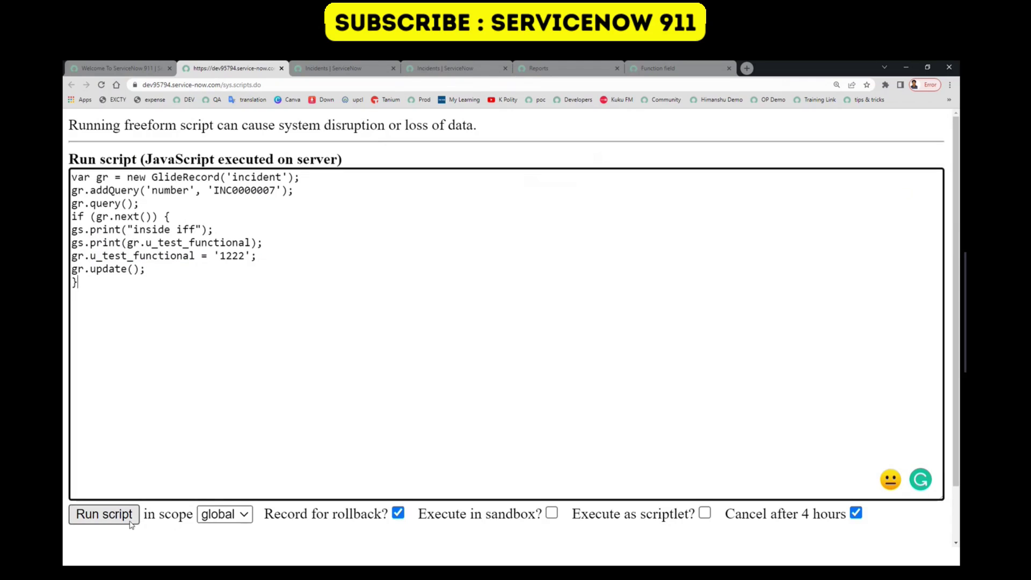
# Step: Run the background script and confirm the output still prints 12
pyautogui.click(104, 515)
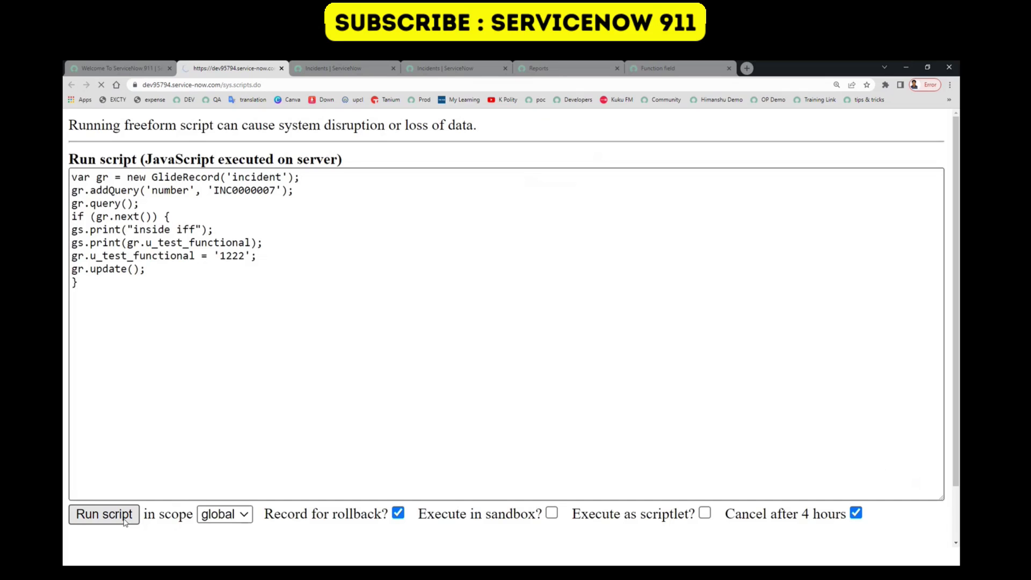
pyautogui.moveTo(162, 285)
pyautogui.mouseDown()
pyautogui.moveTo(216, 286)
pyautogui.moveTo(156, 298)
pyautogui.mouseUp()
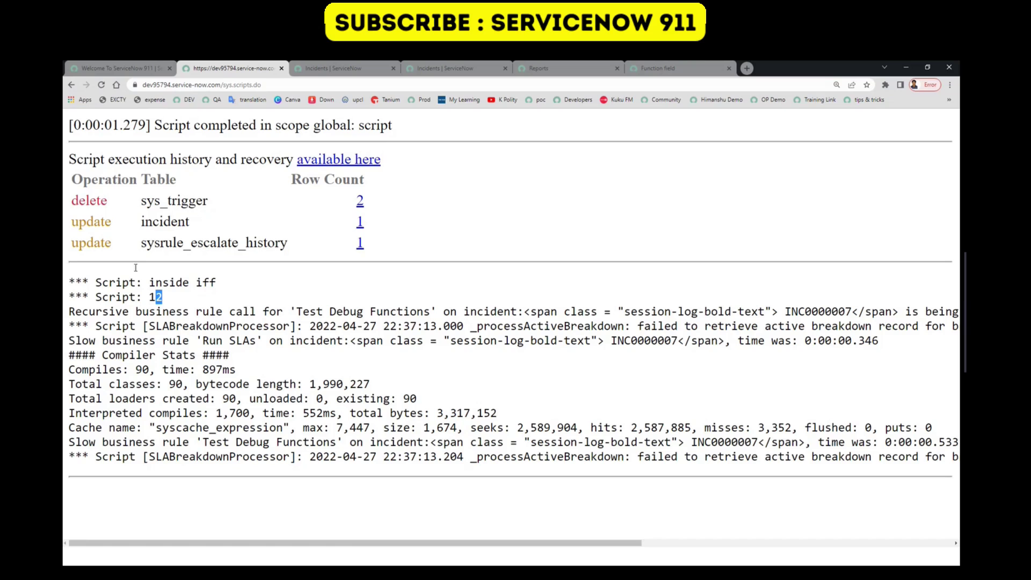
pyautogui.hotkey('ctrl', 'Tab')
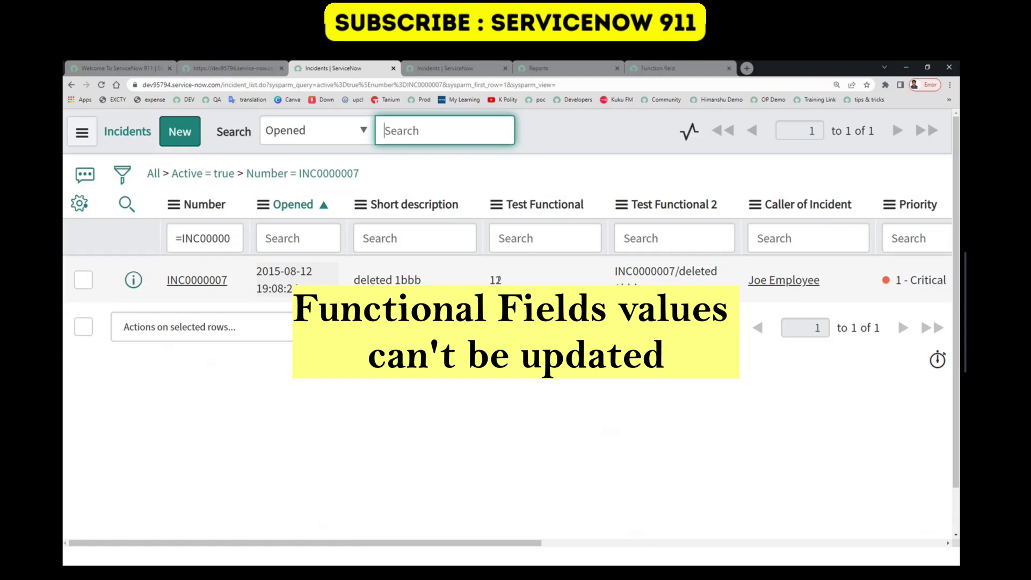
pyautogui.doubleClick(539, 280)
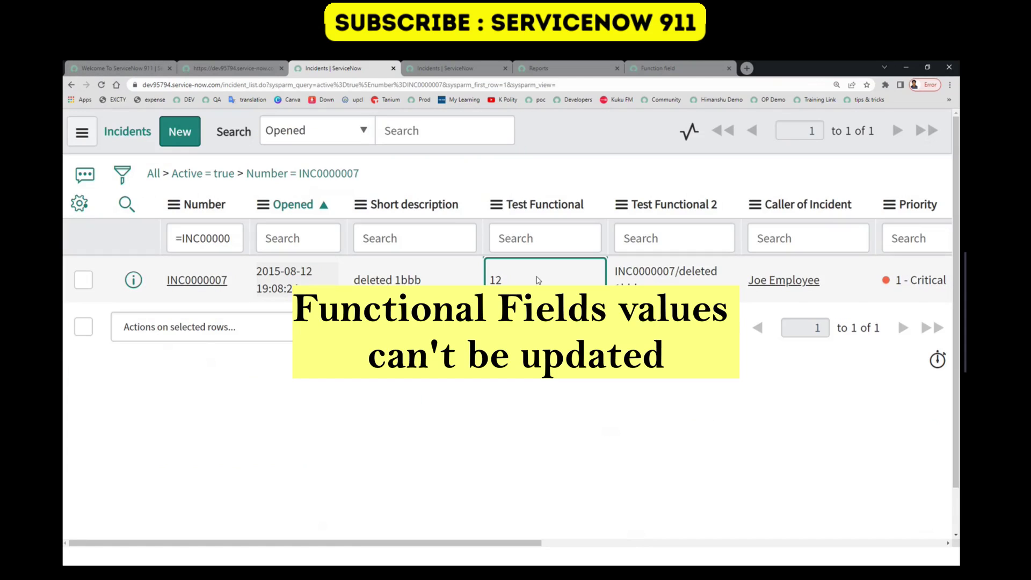
pyautogui.moveTo(373, 281); pyautogui.dragTo(355, 283)
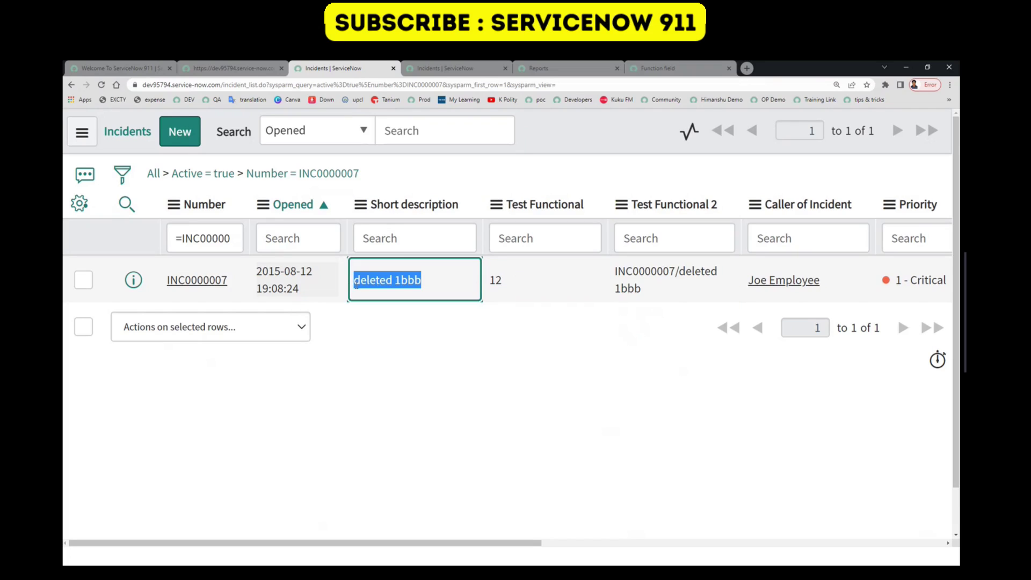
pyautogui.click(560, 285)
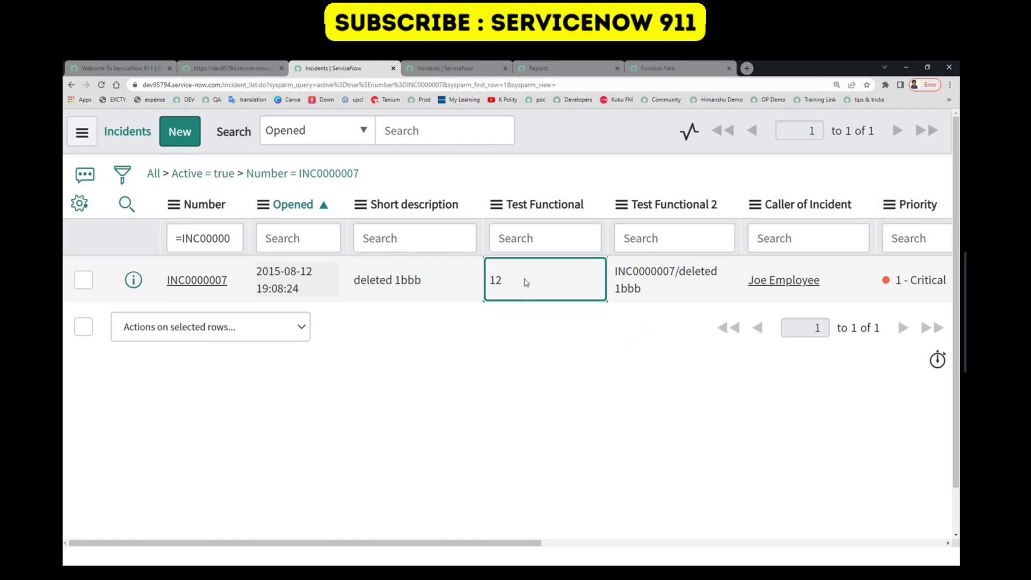